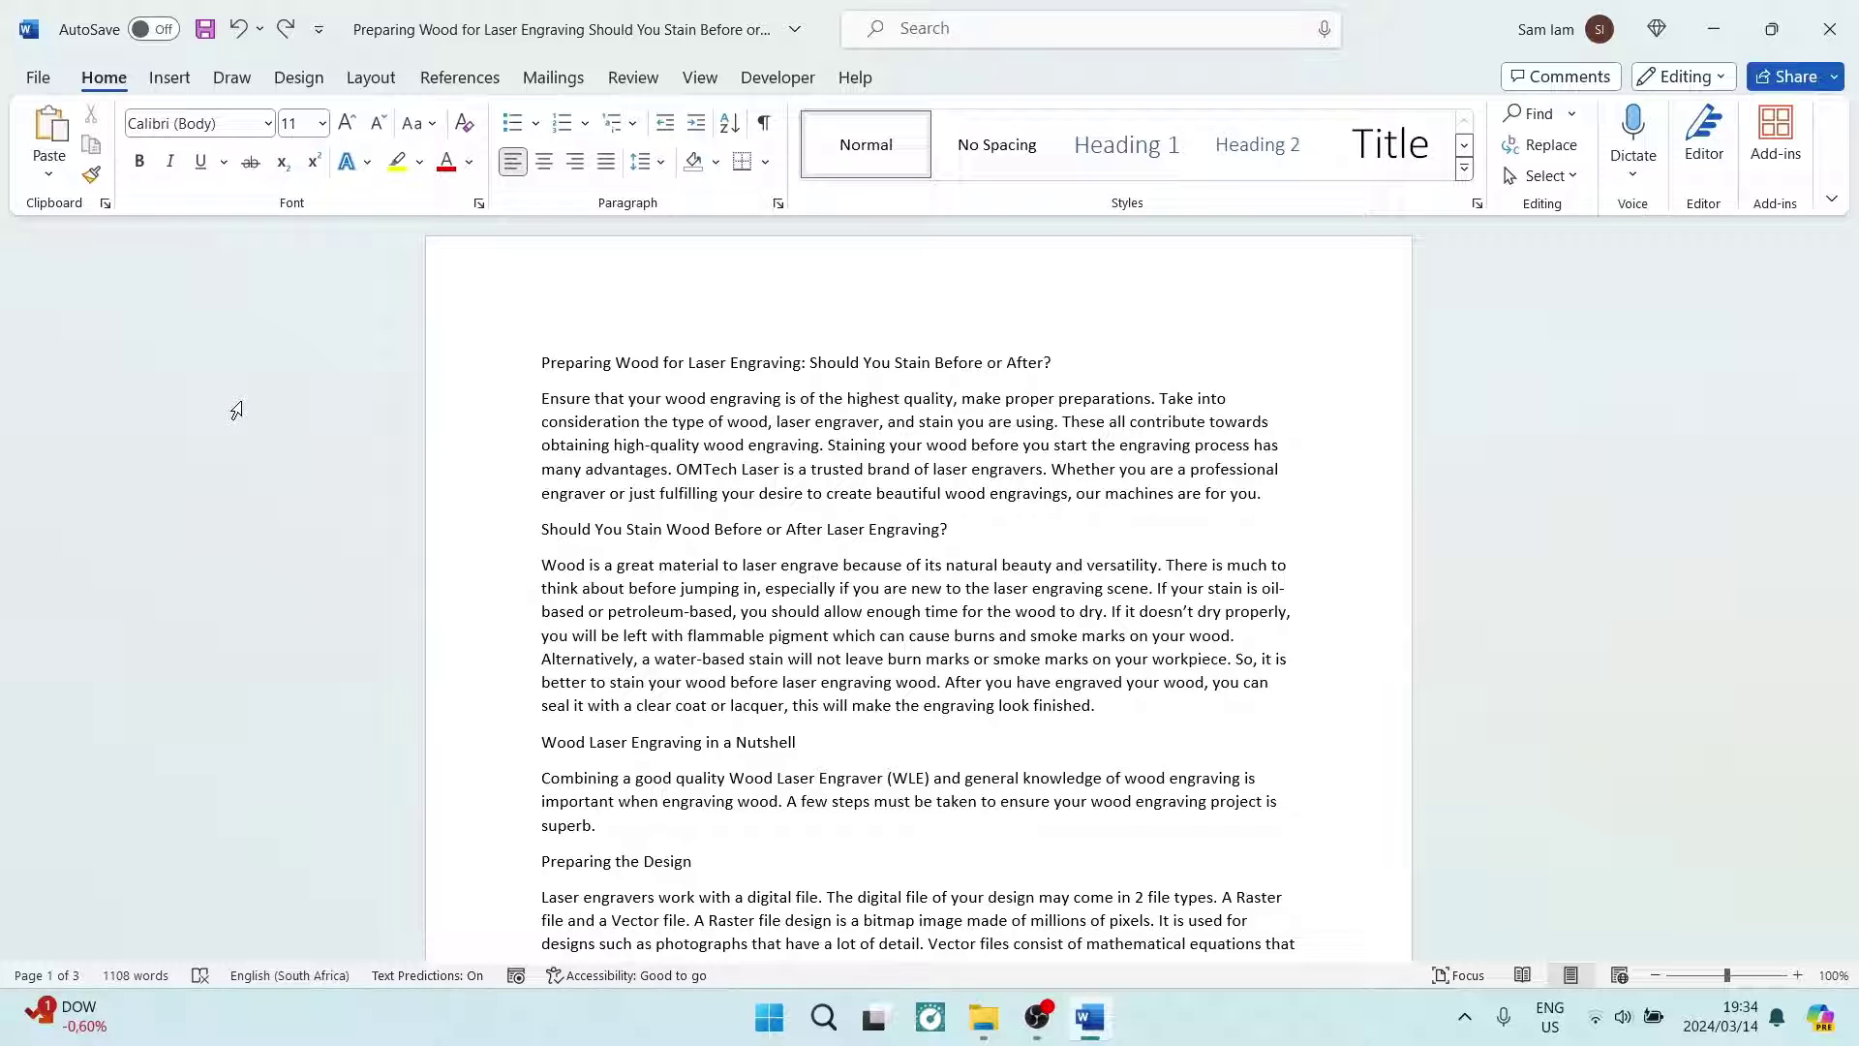
# - Scroll to the Nutshell paragraph and select the phrase 'Wood Laser Engraver (WLE)'
pyautogui.scroll(-2, 911, 710)
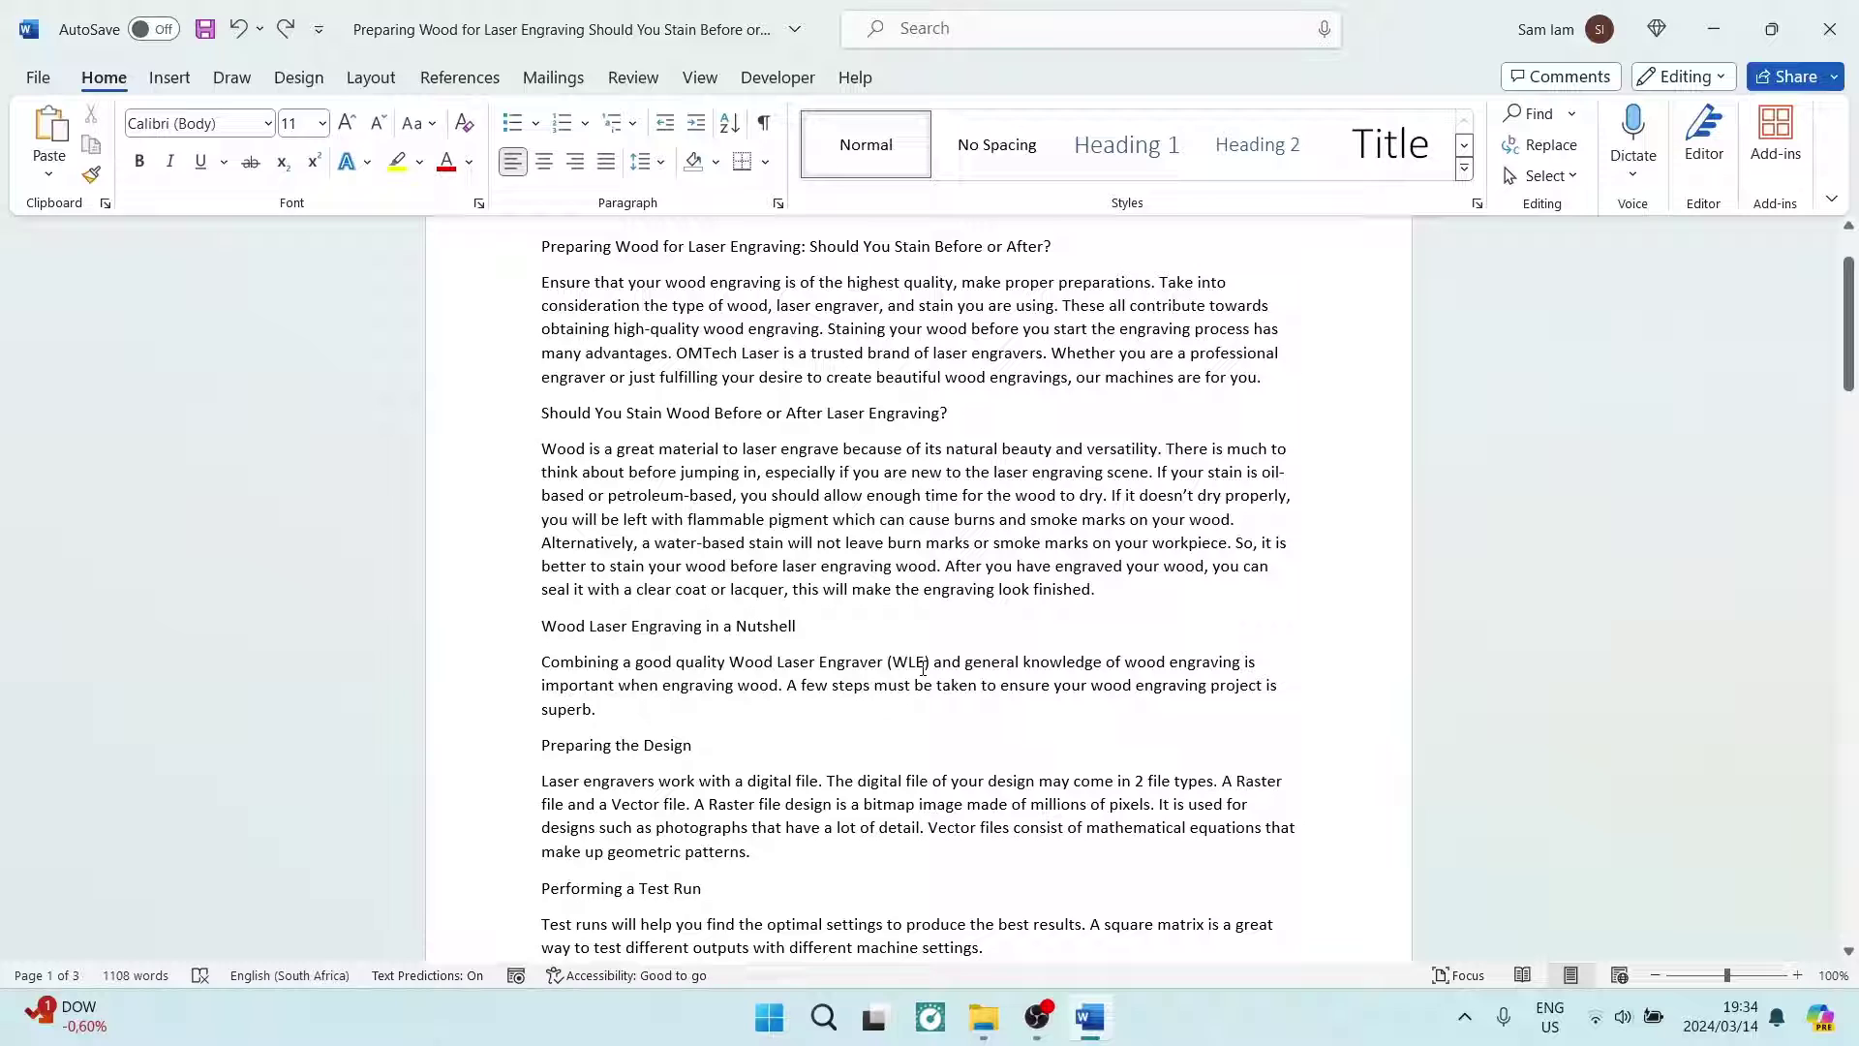
pyautogui.hotkey('shift', 'Left')
pyautogui.hotkey('shift', 'Left')
pyautogui.hotkey('shift', 'Left')
pyautogui.hotkey('shift', 'Left')
pyautogui.hotkey('shift', 'Left')
pyautogui.hotkey('shift', 'Left')
pyautogui.hotkey('shift', 'Left')
pyautogui.hotkey('shift', 'Left')
pyautogui.hotkey('shift', 'Left')
pyautogui.hotkey('shift', 'Left')
pyautogui.hotkey('shift', 'Left')
pyautogui.hotkey('shift', 'Left')
pyautogui.hotkey('shift', 'Left')
pyautogui.hotkey('shift', 'Left')
pyautogui.hotkey('shift', 'Left')
pyautogui.hotkey('shift', 'Left')
pyautogui.hotkey('shift', 'Left')
pyautogui.hotkey('shift', 'Left')
pyautogui.hotkey('shift', 'Left')
pyautogui.hotkey('shift', 'Left')
pyautogui.hotkey('shift', 'Left')
pyautogui.hotkey('shift', 'Left')
pyautogui.hotkey('shift', 'Left')
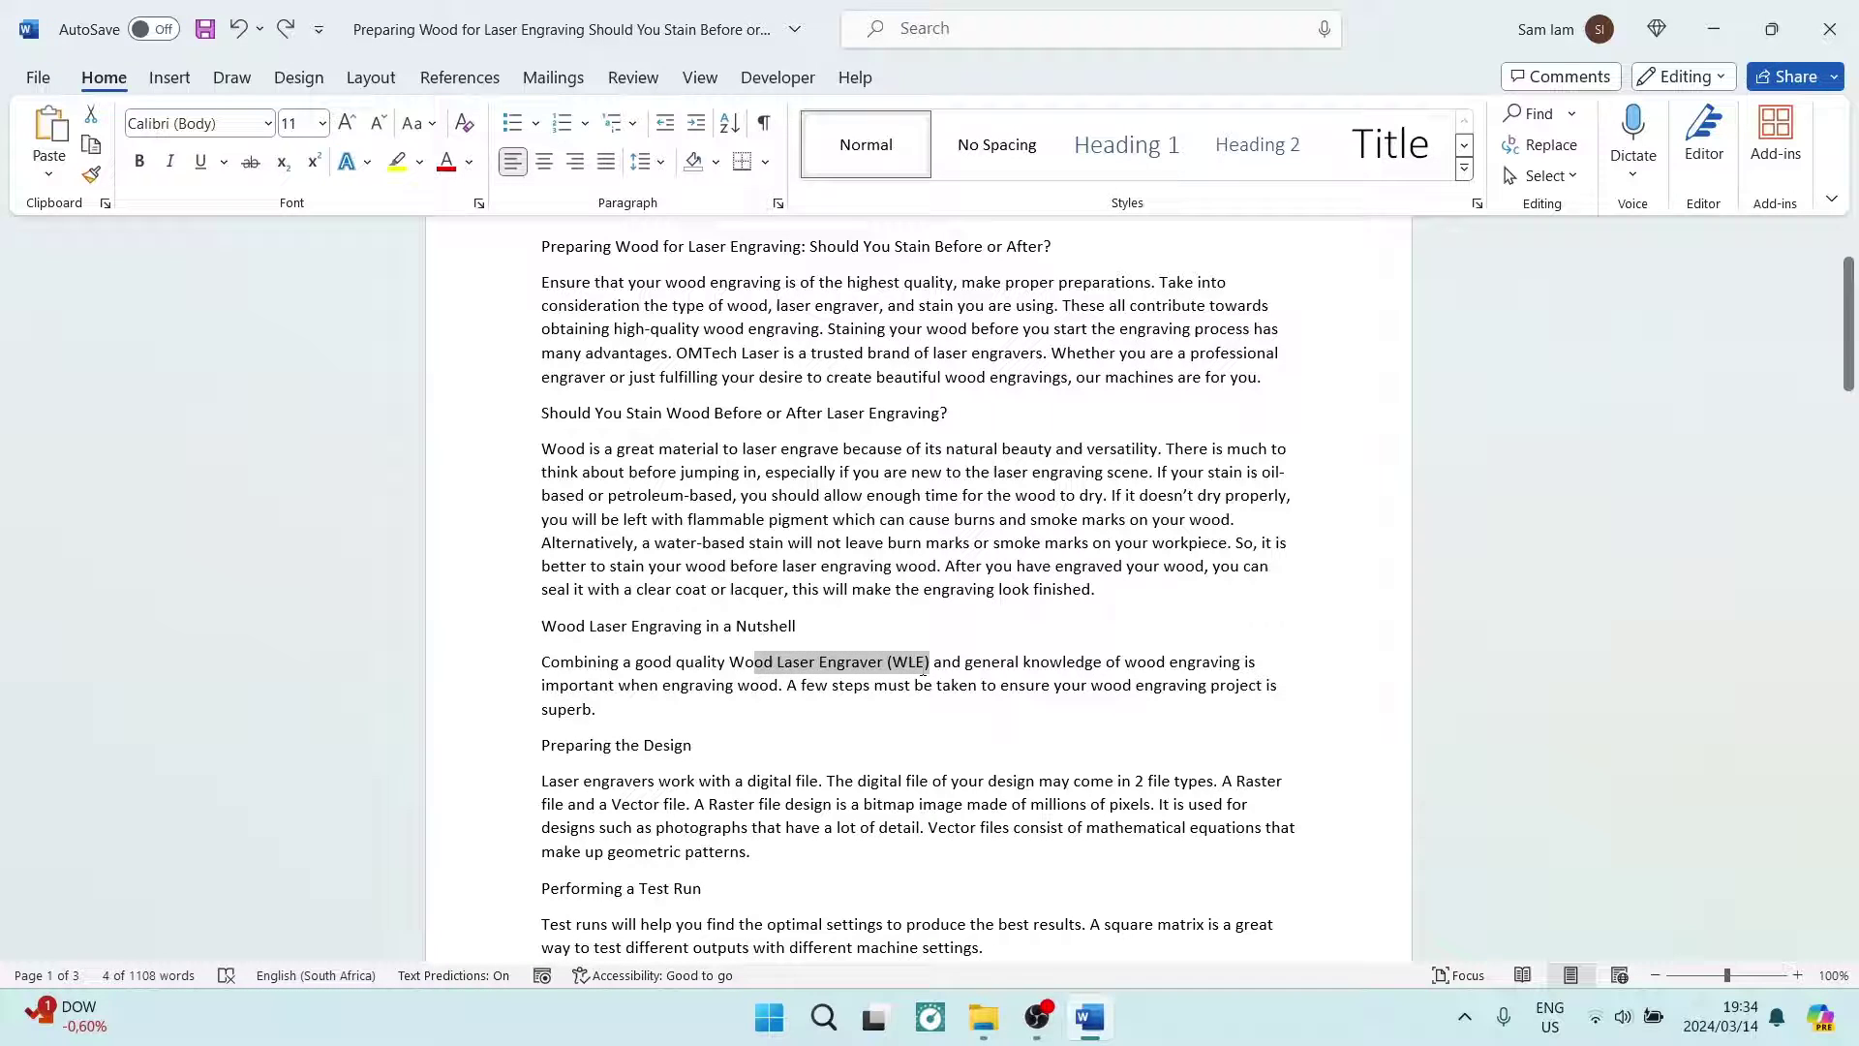
pyautogui.hotkey('shift', 'Left')
pyautogui.hotkey('shift', 'Left')
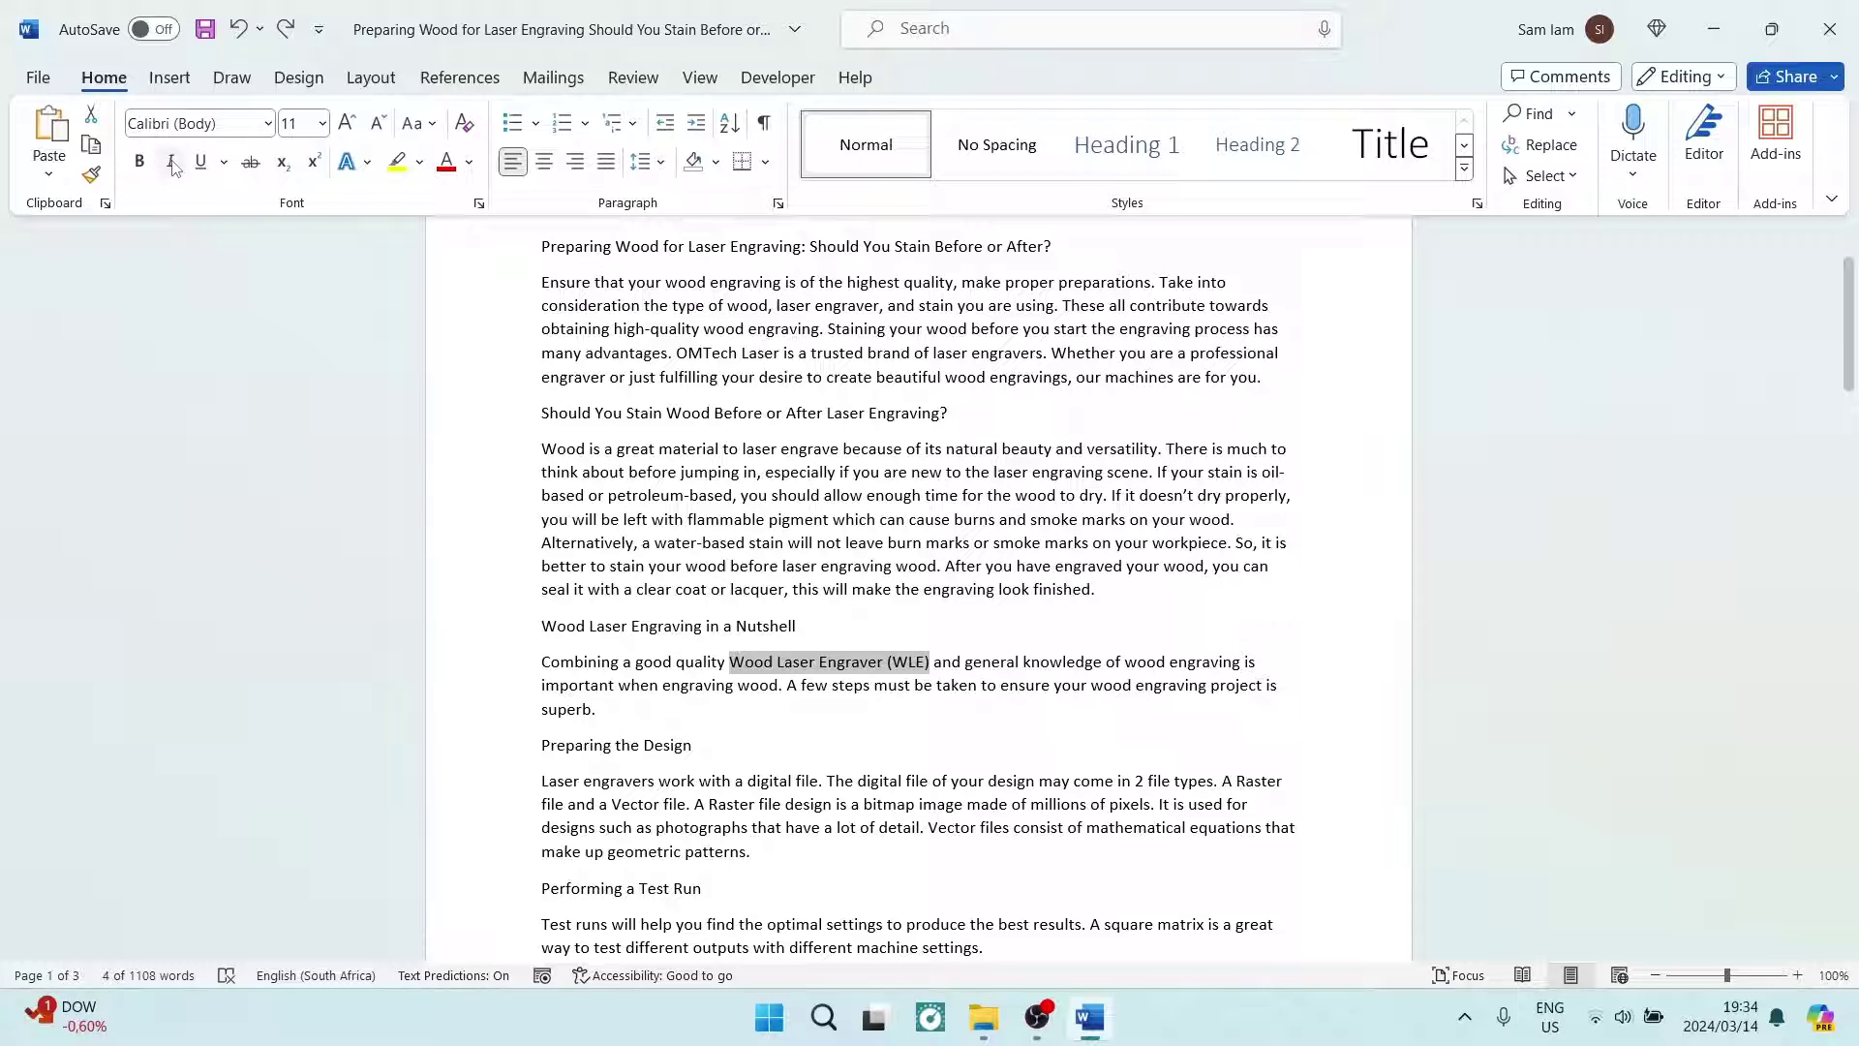
# - Mark 'Wood Laser Engraver' as an index entry with '(WLE)' as its subentry
pyautogui.click(443, 83)
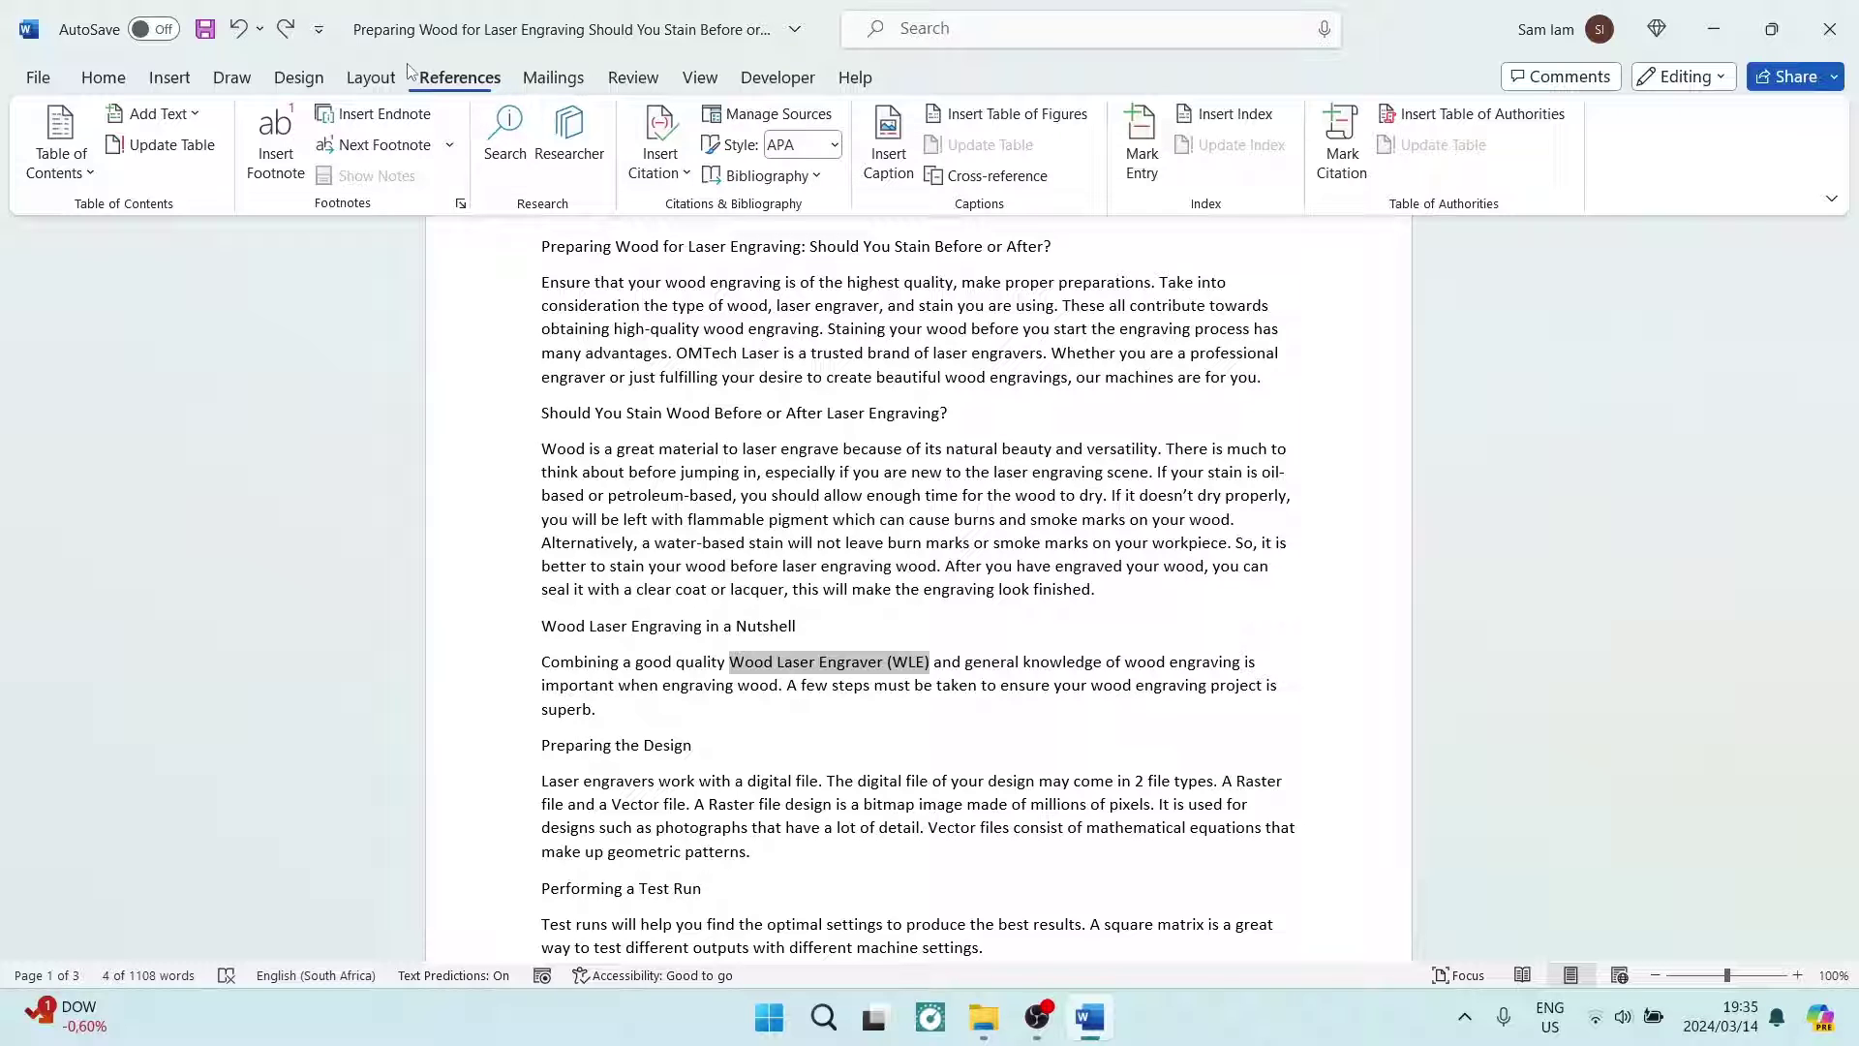
pyautogui.click(1142, 145)
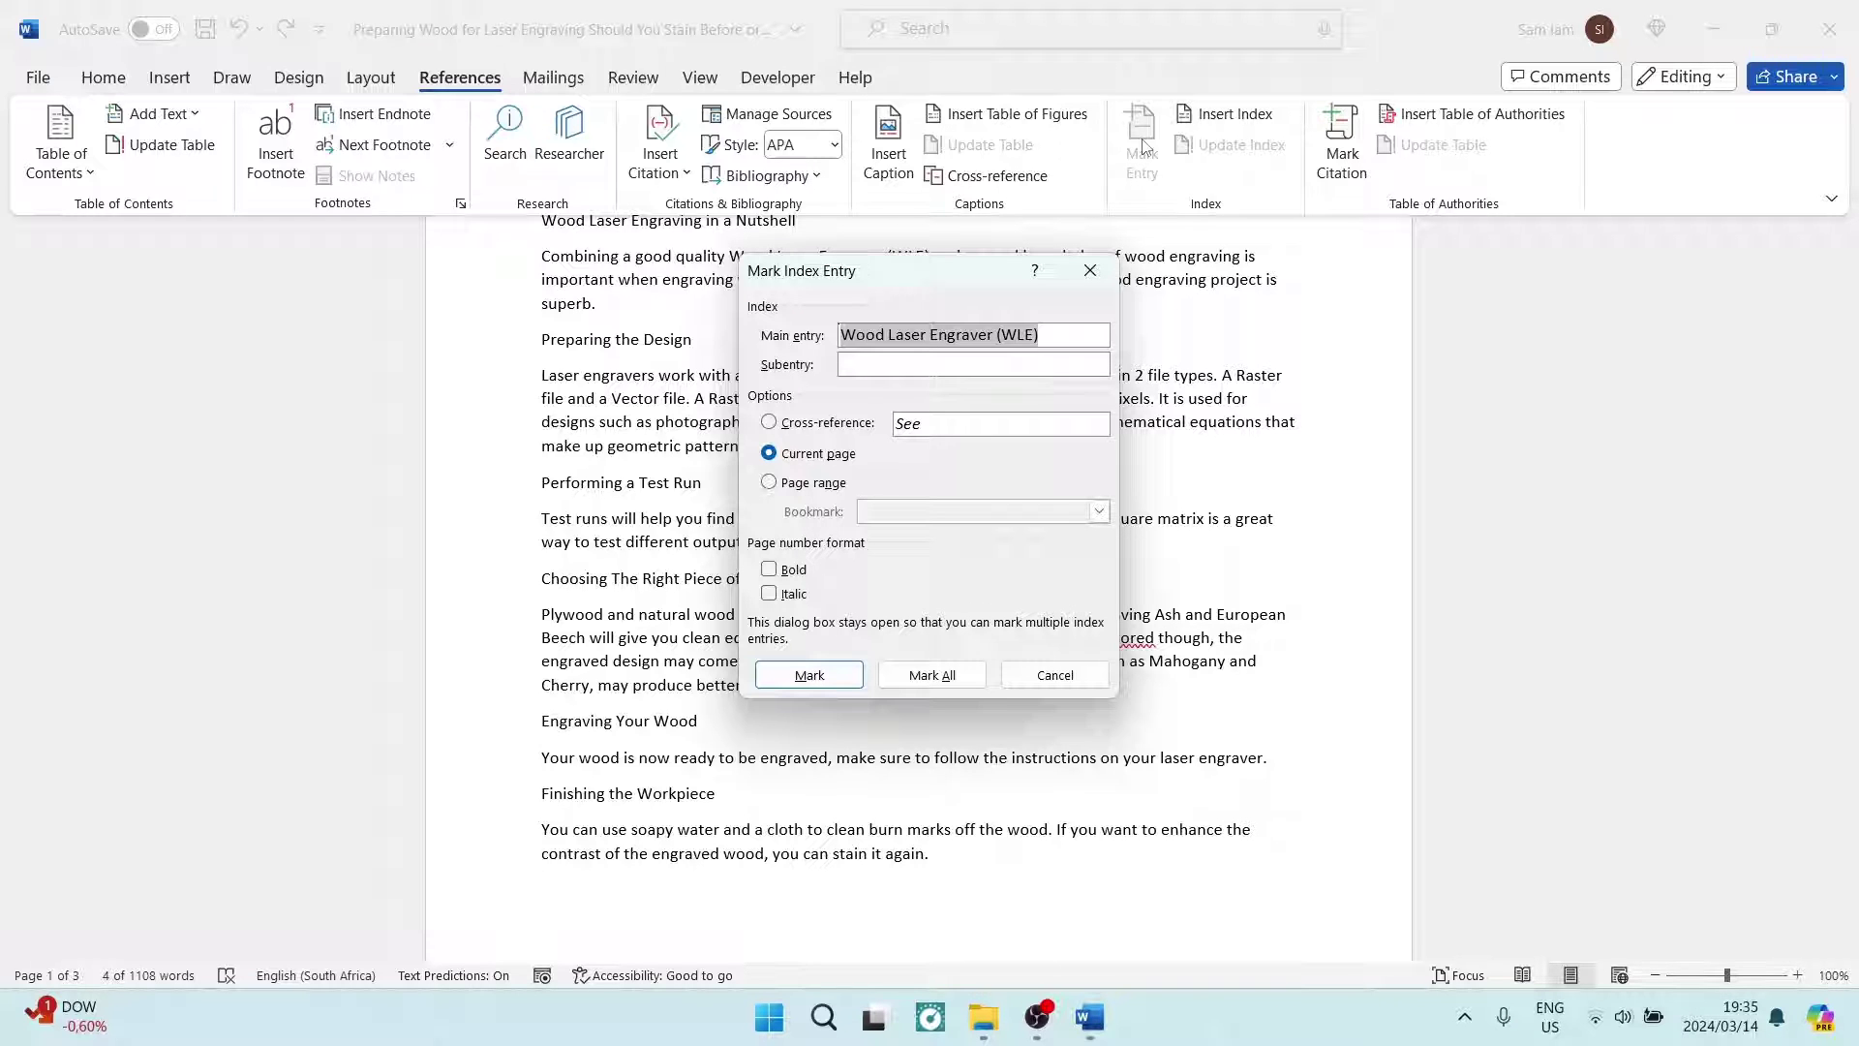
pyautogui.press('End')
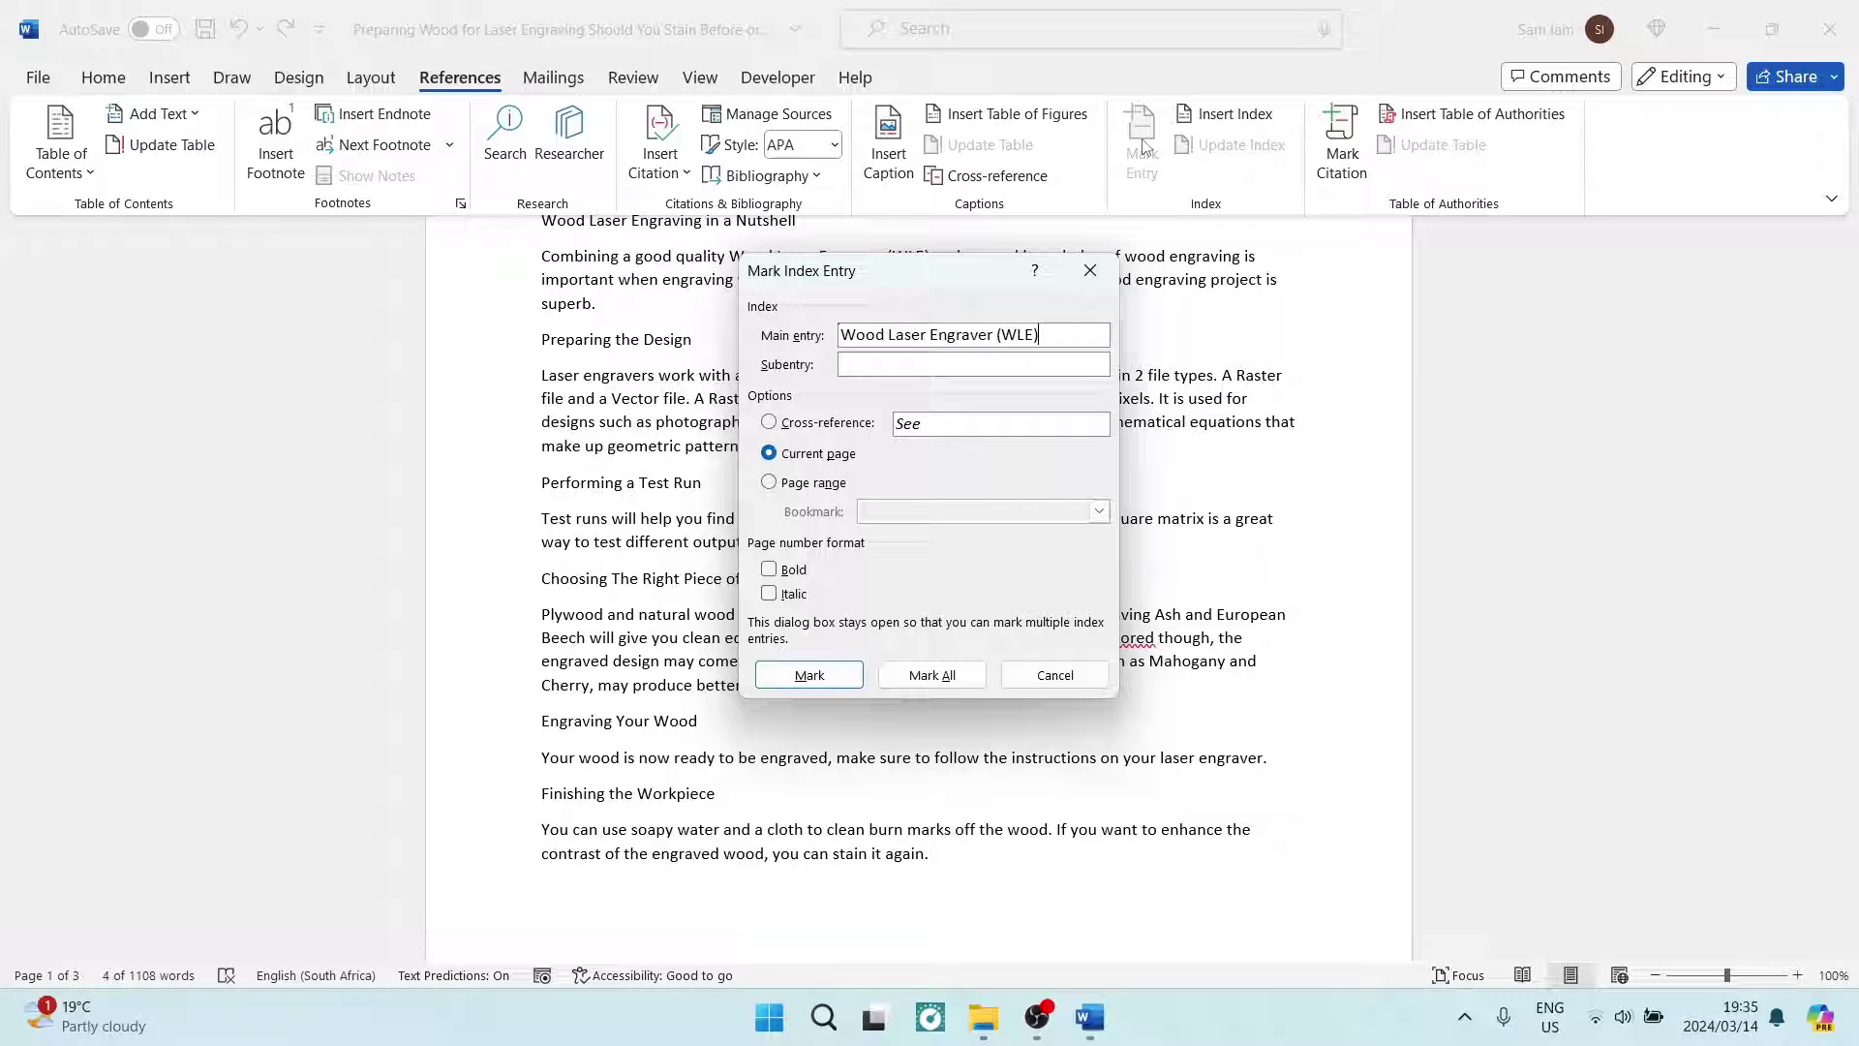
pyautogui.hotkey('shift', 'Left')
pyautogui.hotkey('shift', 'Left')
pyautogui.hotkey('shift', 'Left')
pyautogui.hotkey('shift', 'Left')
pyautogui.hotkey('shift', 'Left')
pyautogui.press('BackSpace')
pyautogui.write('(WLE)')
pyautogui.click(810, 675)
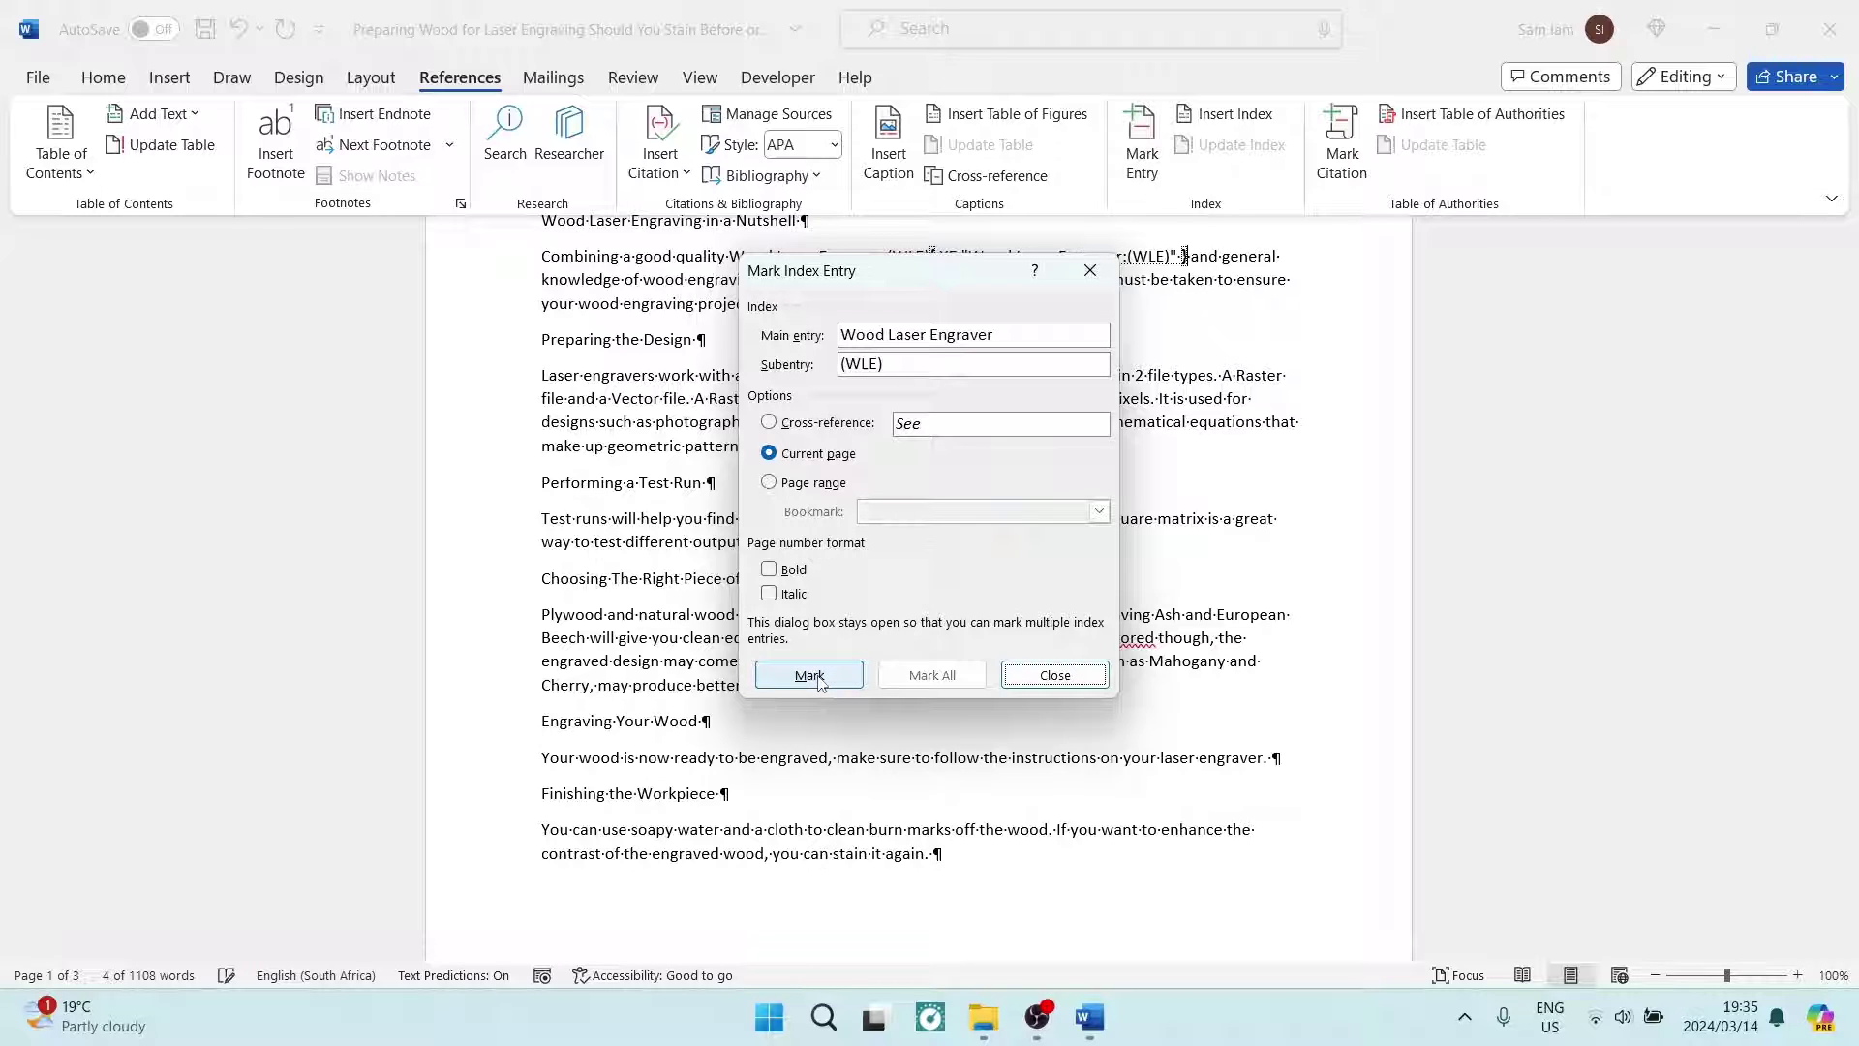
pyautogui.click(1040, 677)
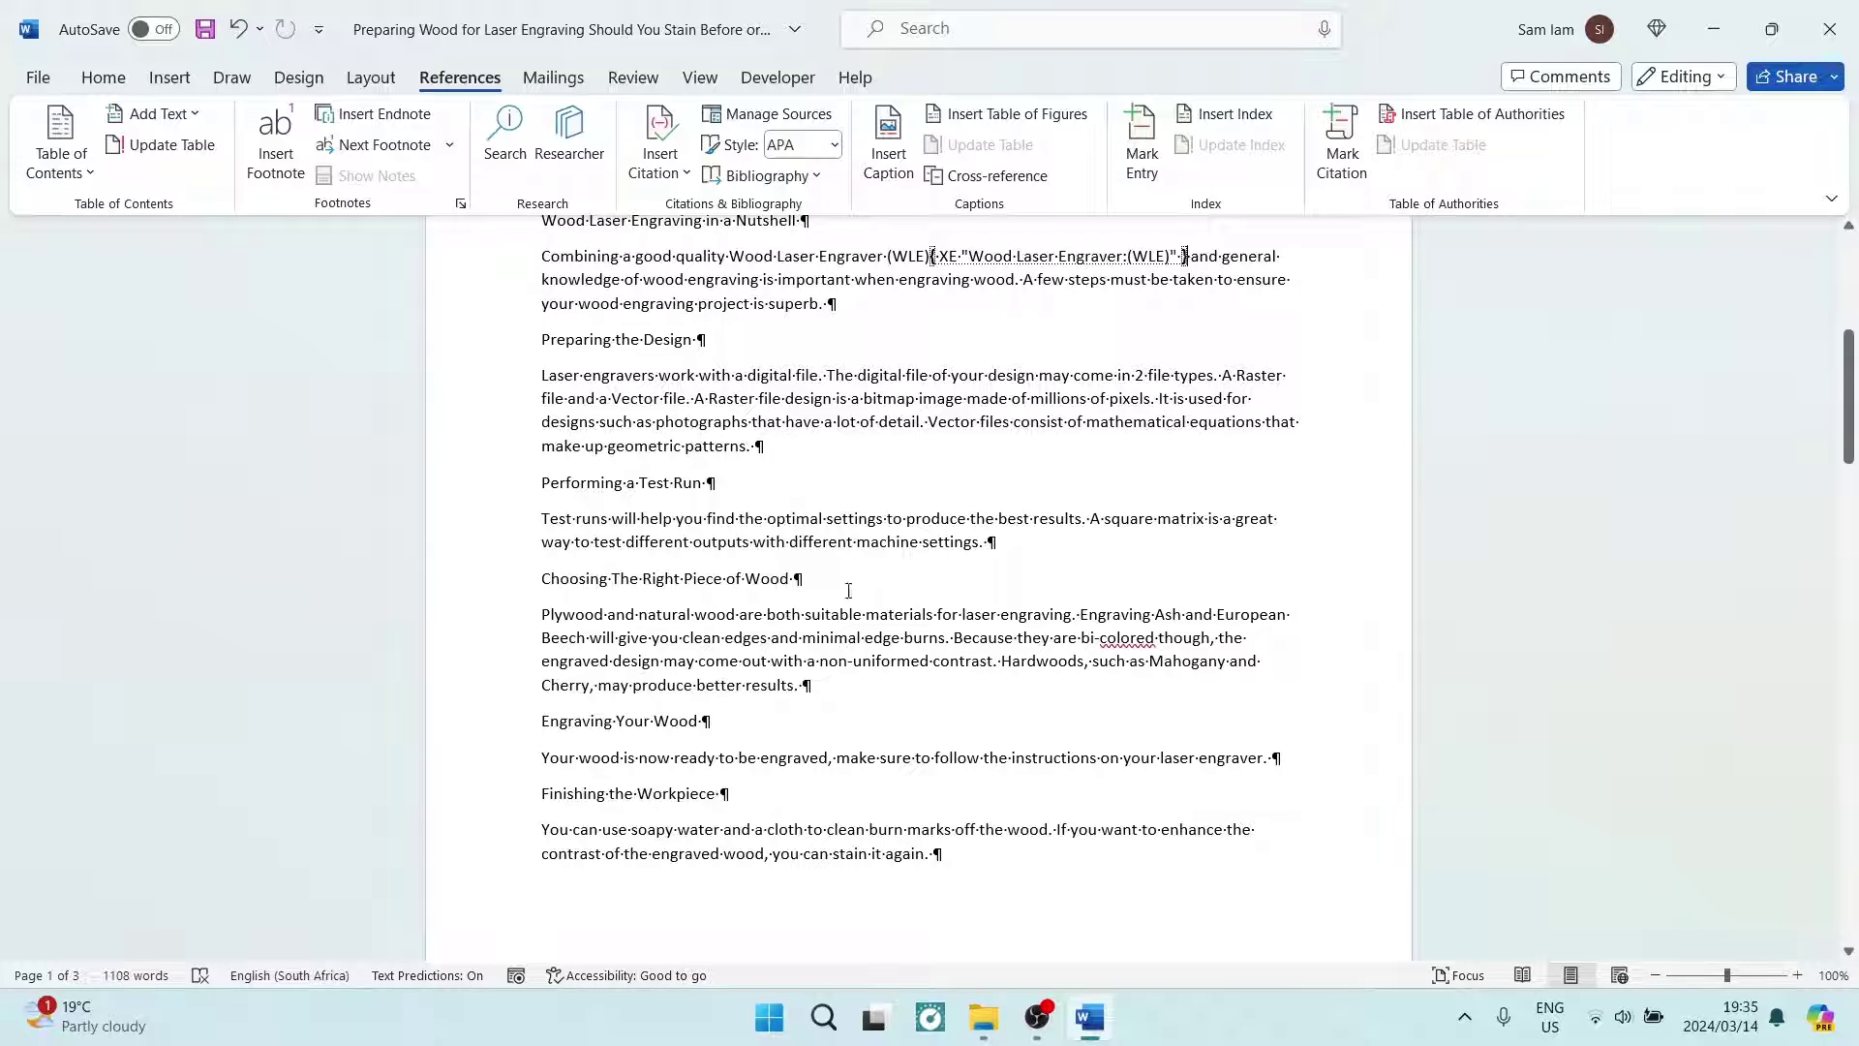
# - Return to the top of the document and turn off Show/Hide ¶ formatting marks
pyautogui.scroll(8, 803, 519)
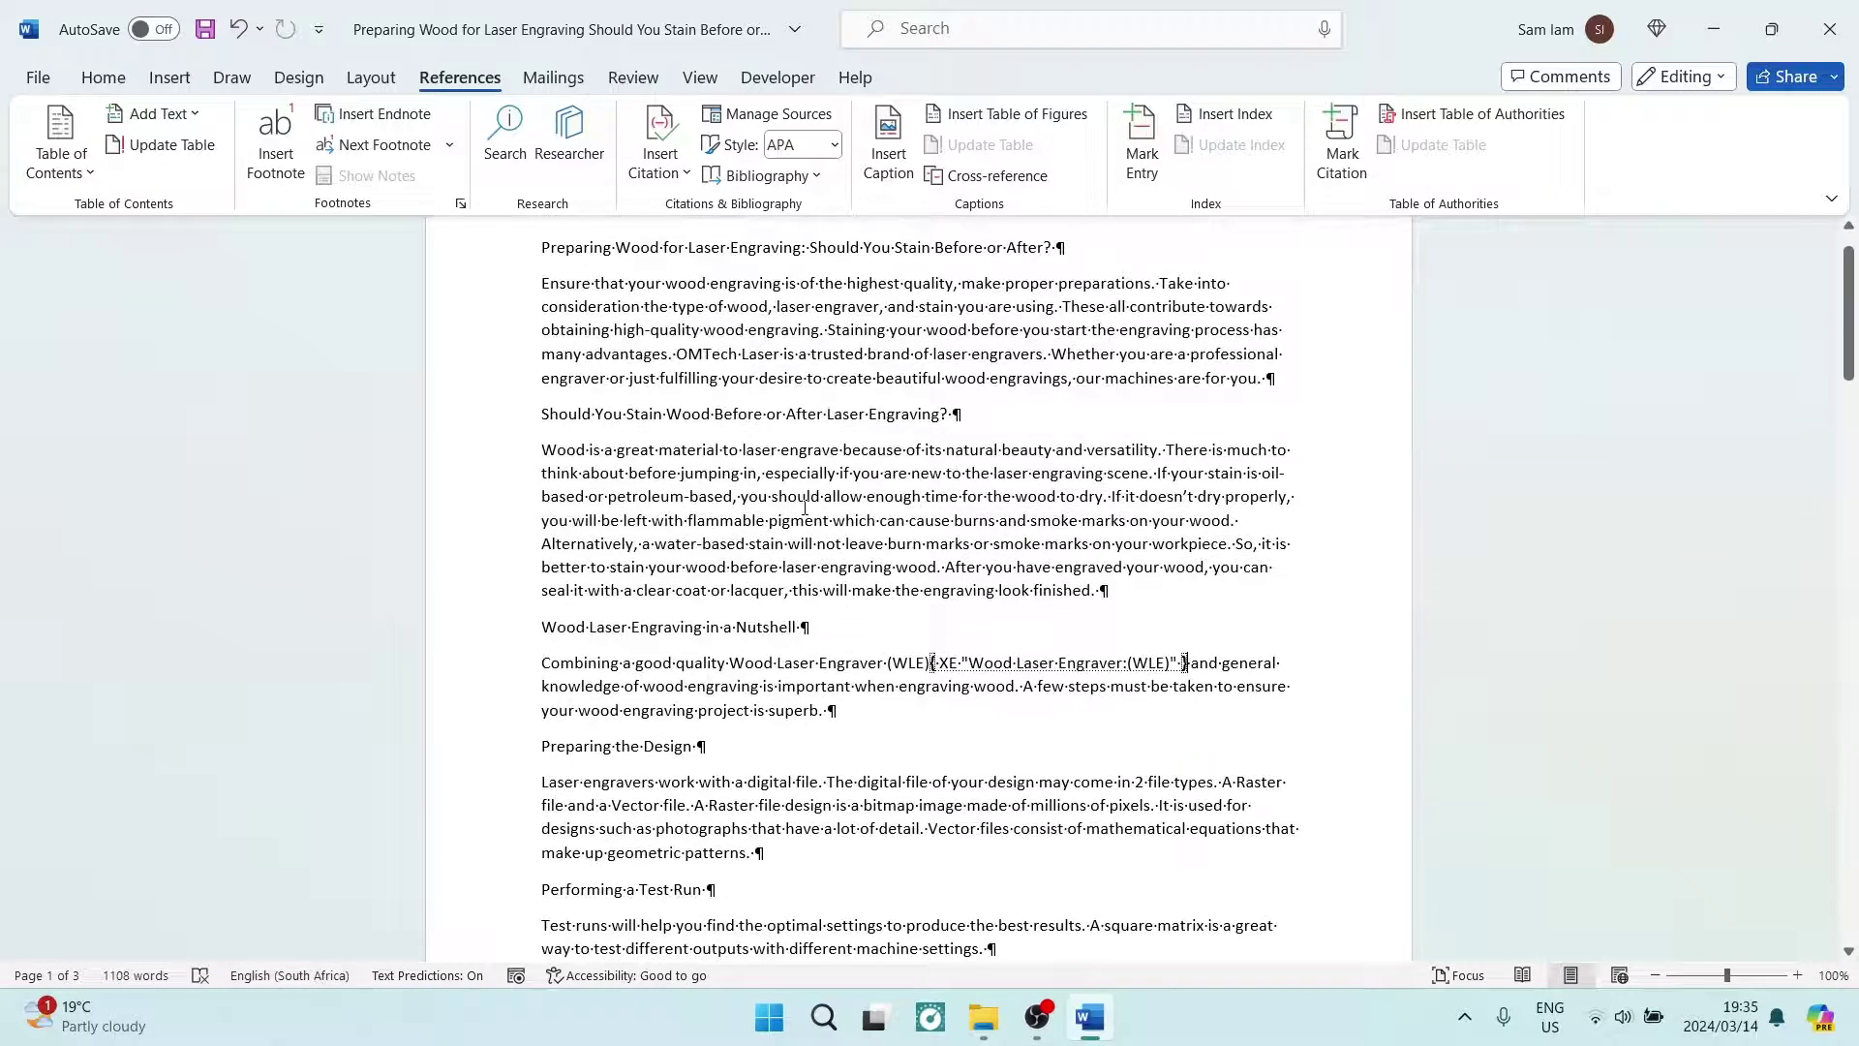
pyautogui.click(100, 85)
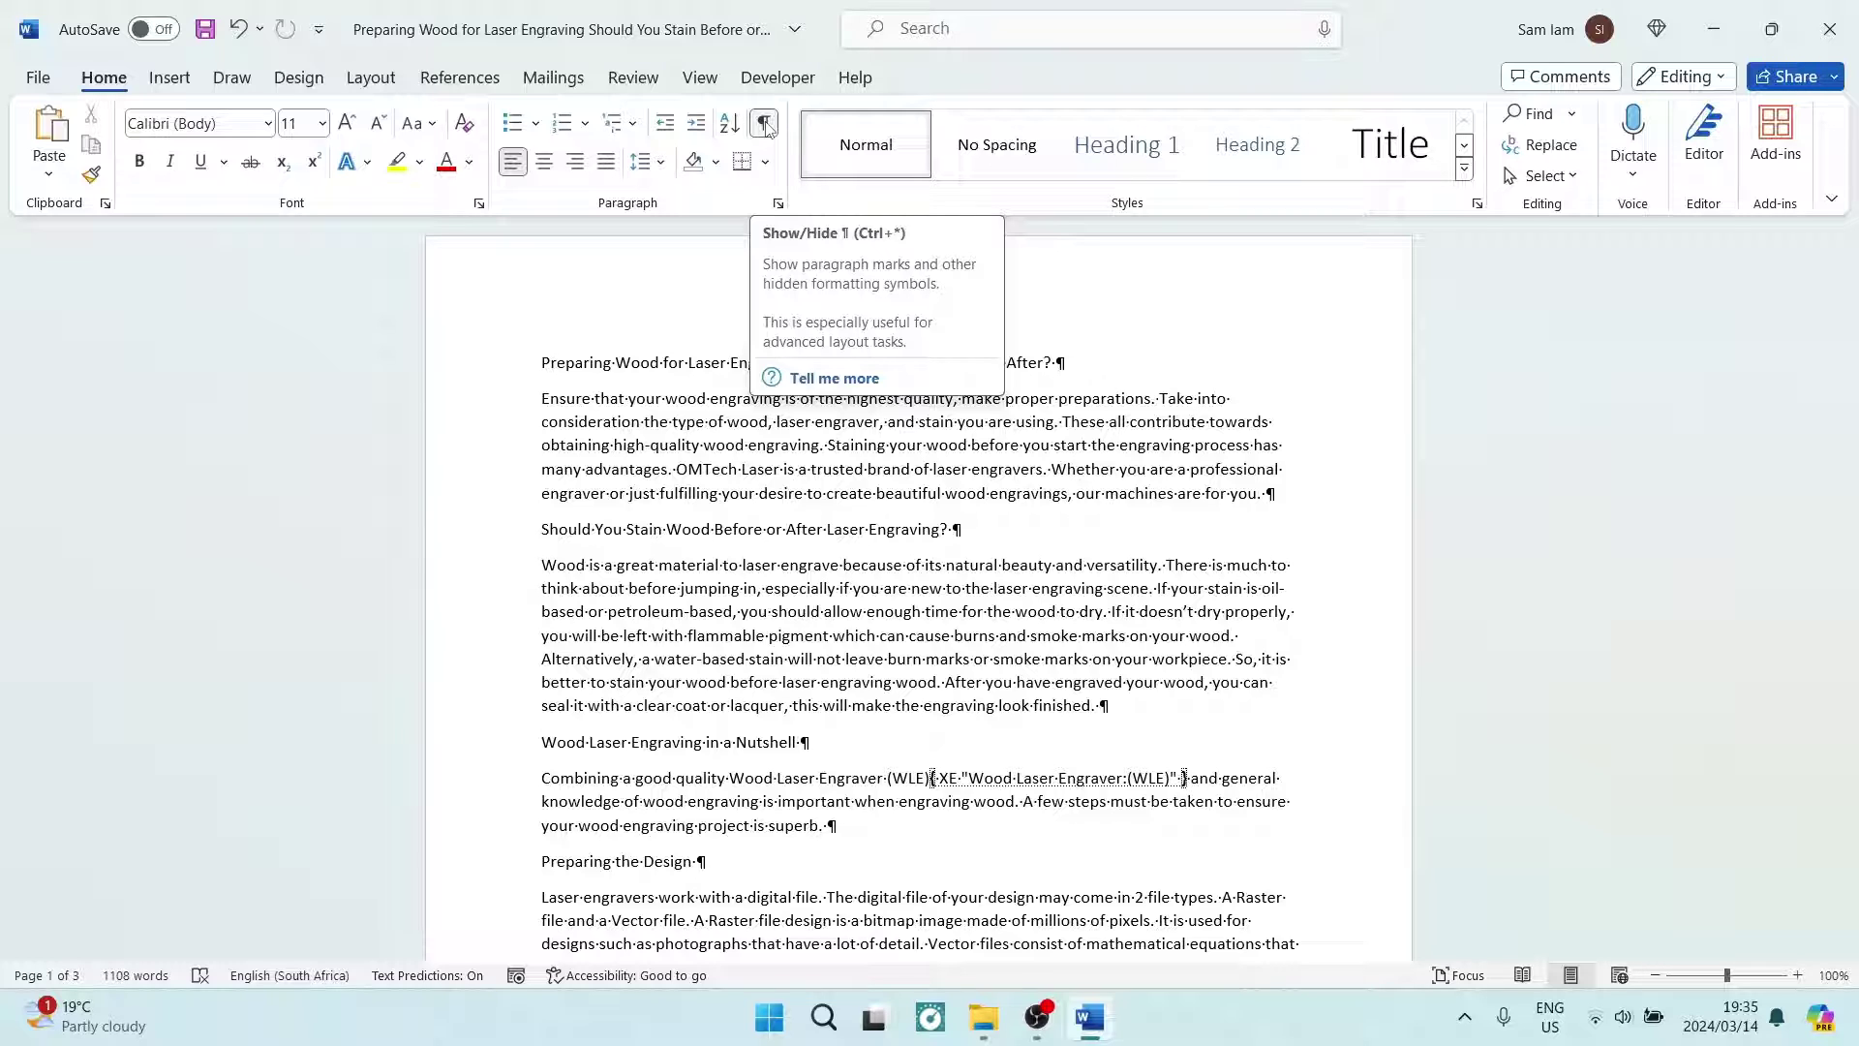
pyautogui.click(764, 124)
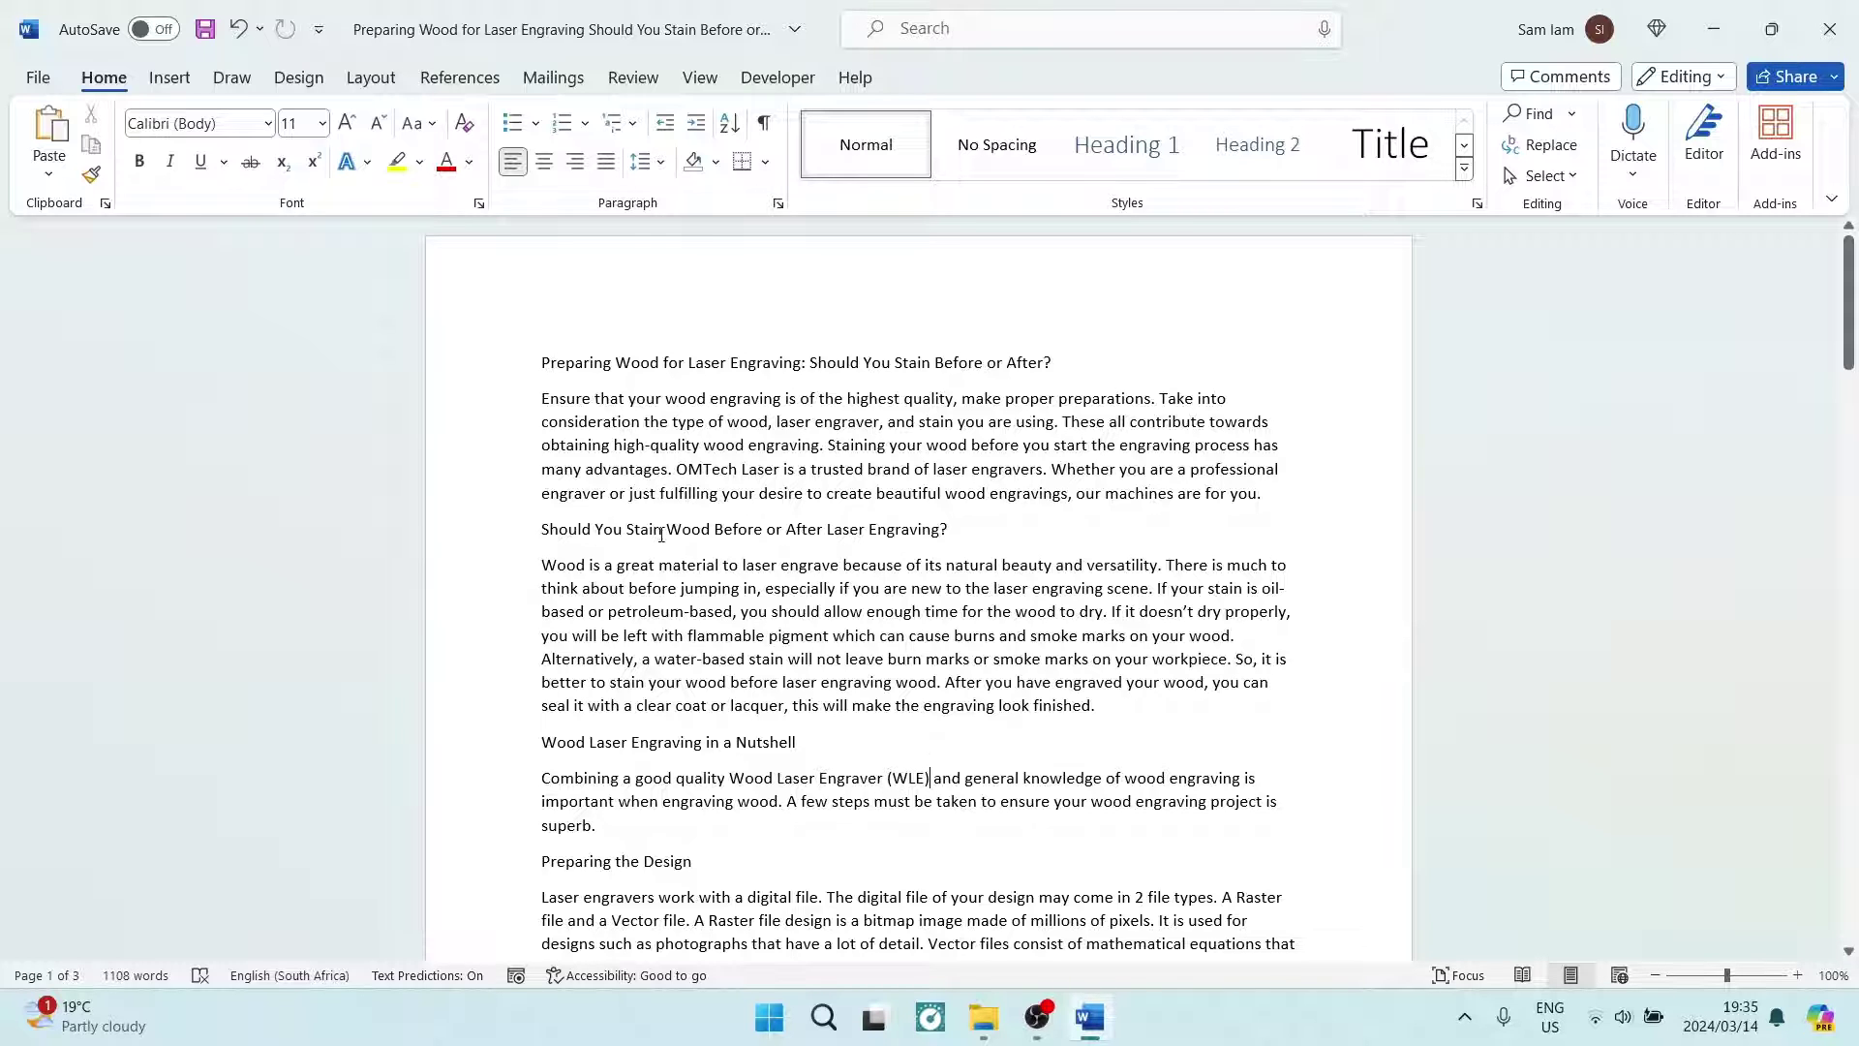
# - Insert a blank page before the 'Preparing Wood for Laser Engraving' title
pyautogui.click(543, 364)
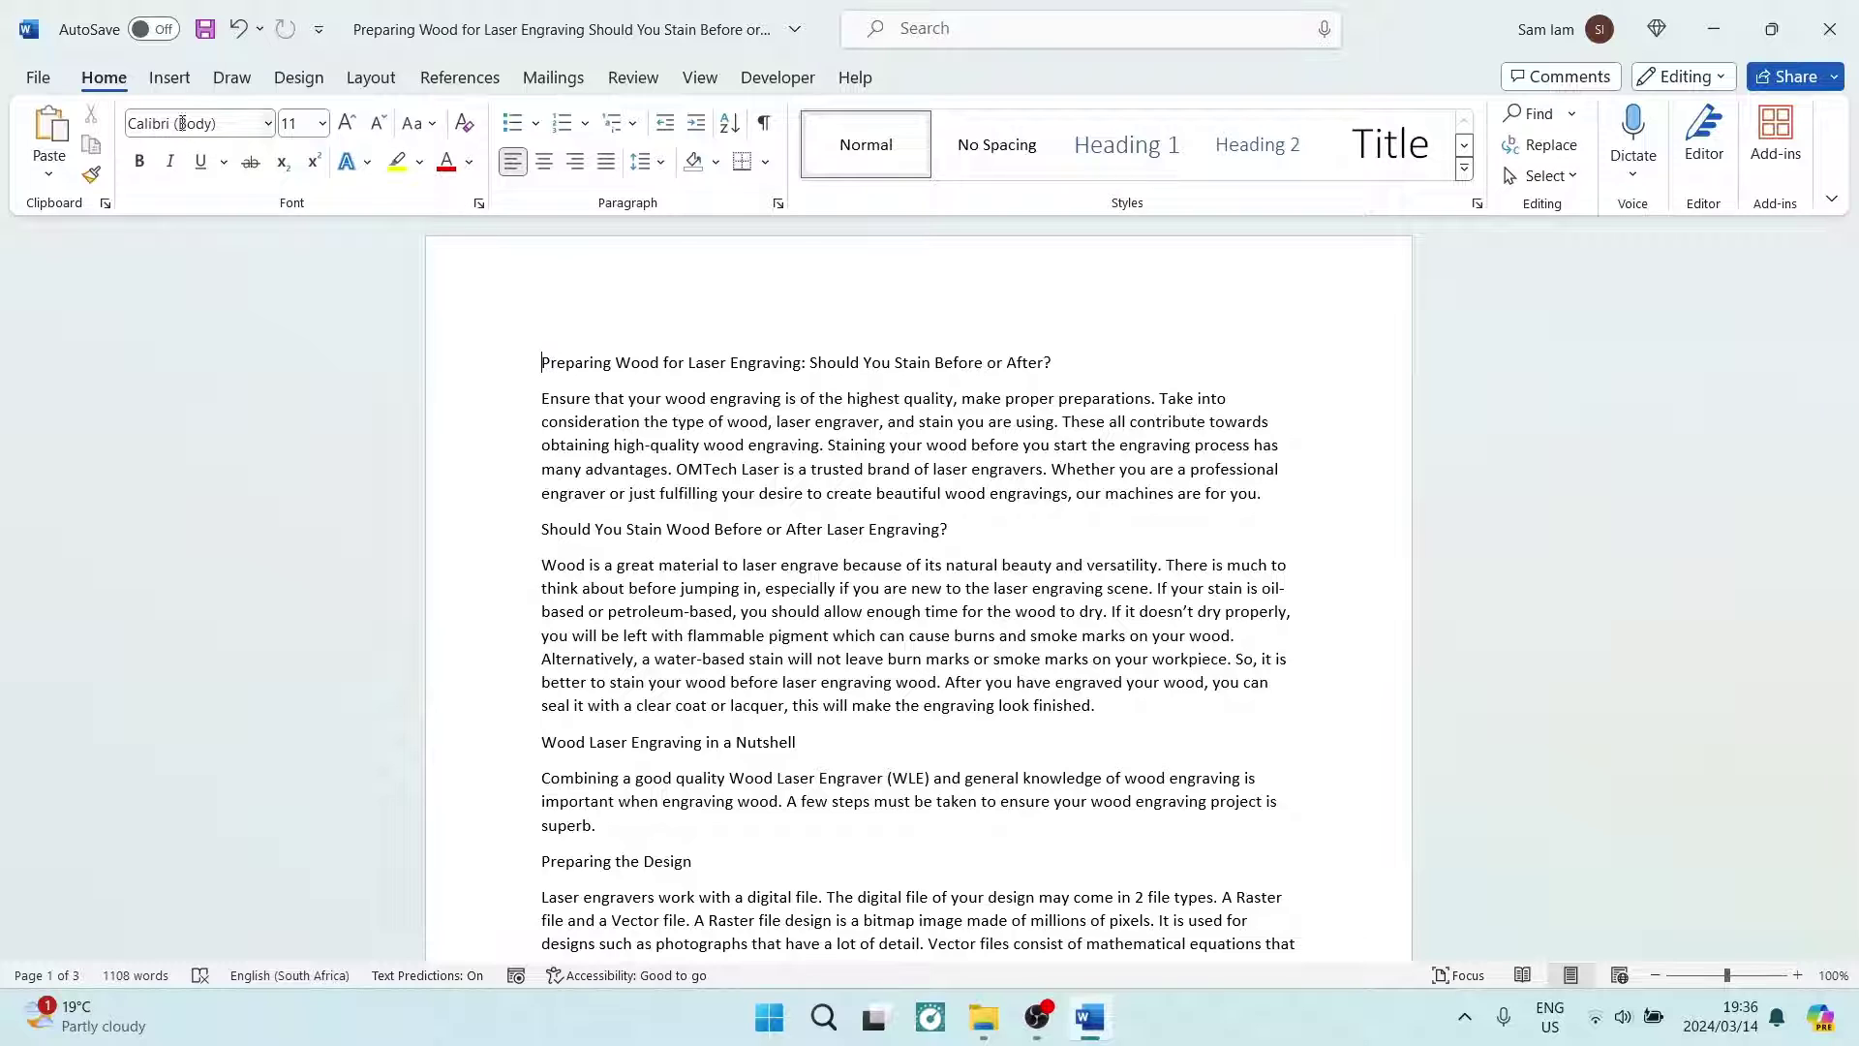
pyautogui.click(169, 78)
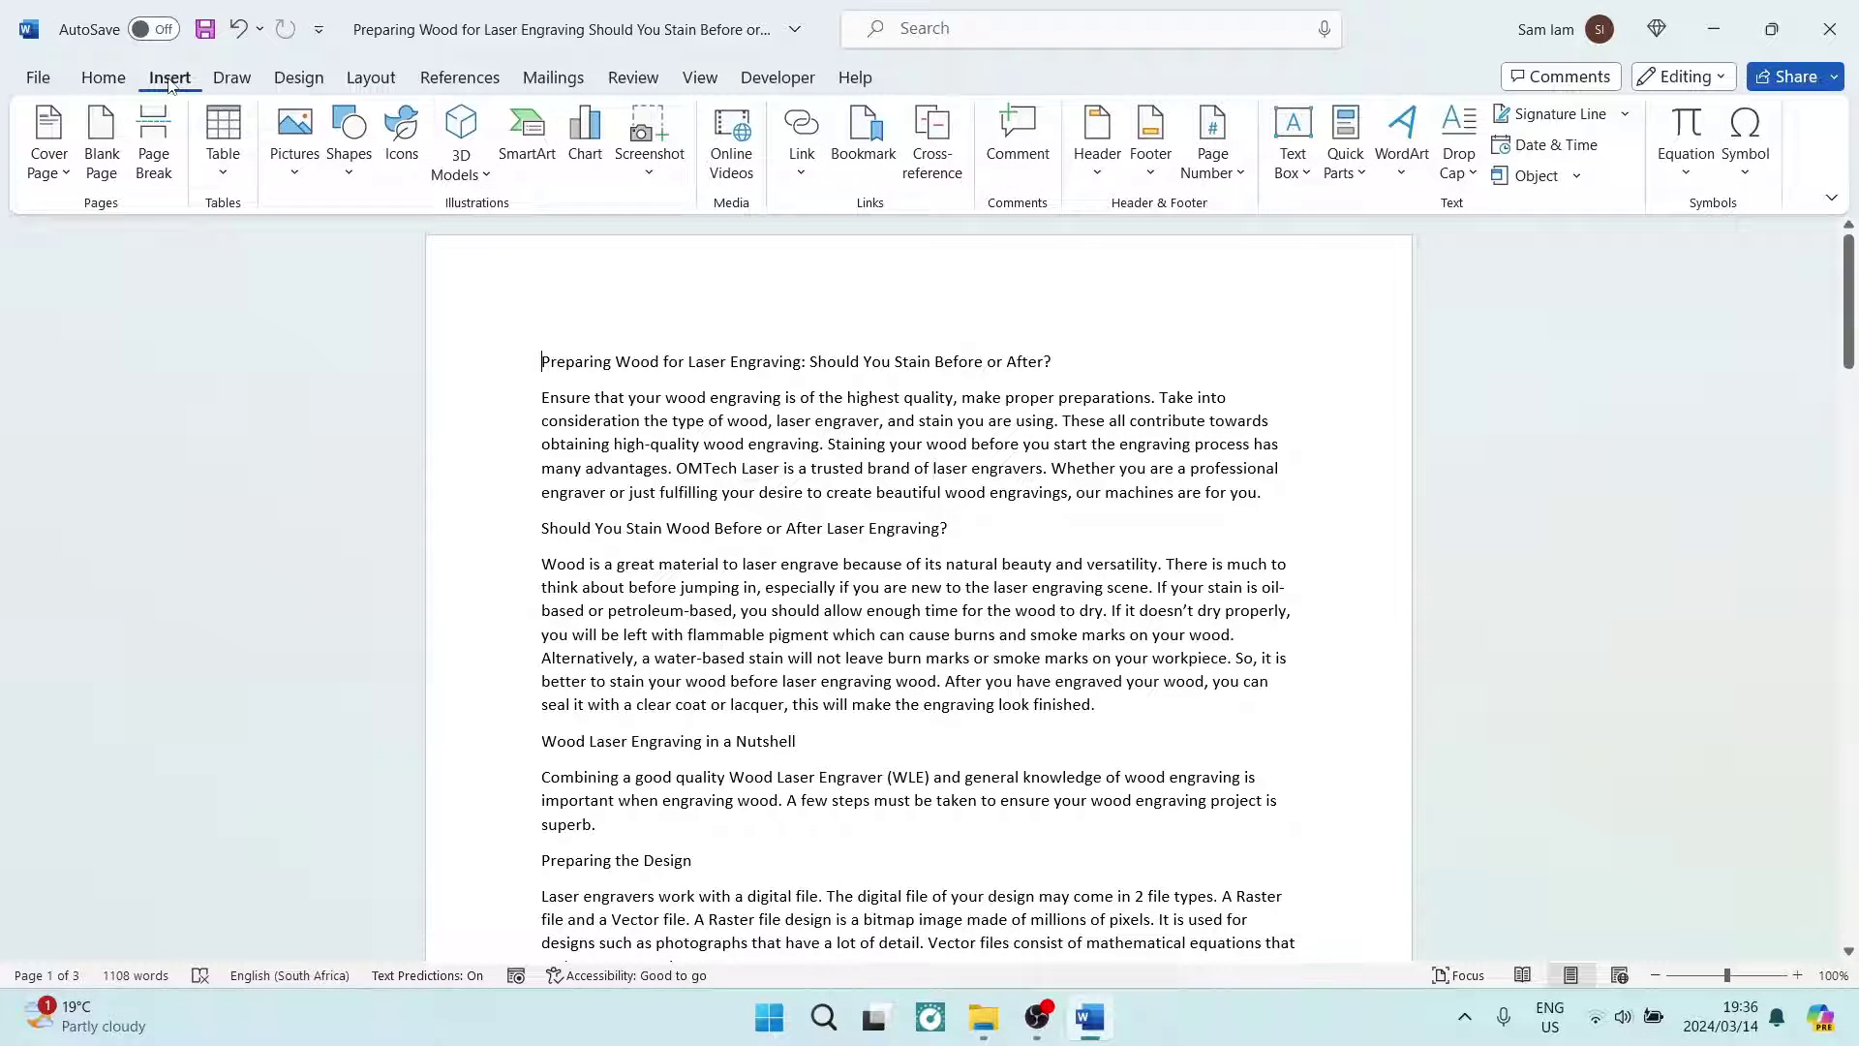
pyautogui.click(98, 152)
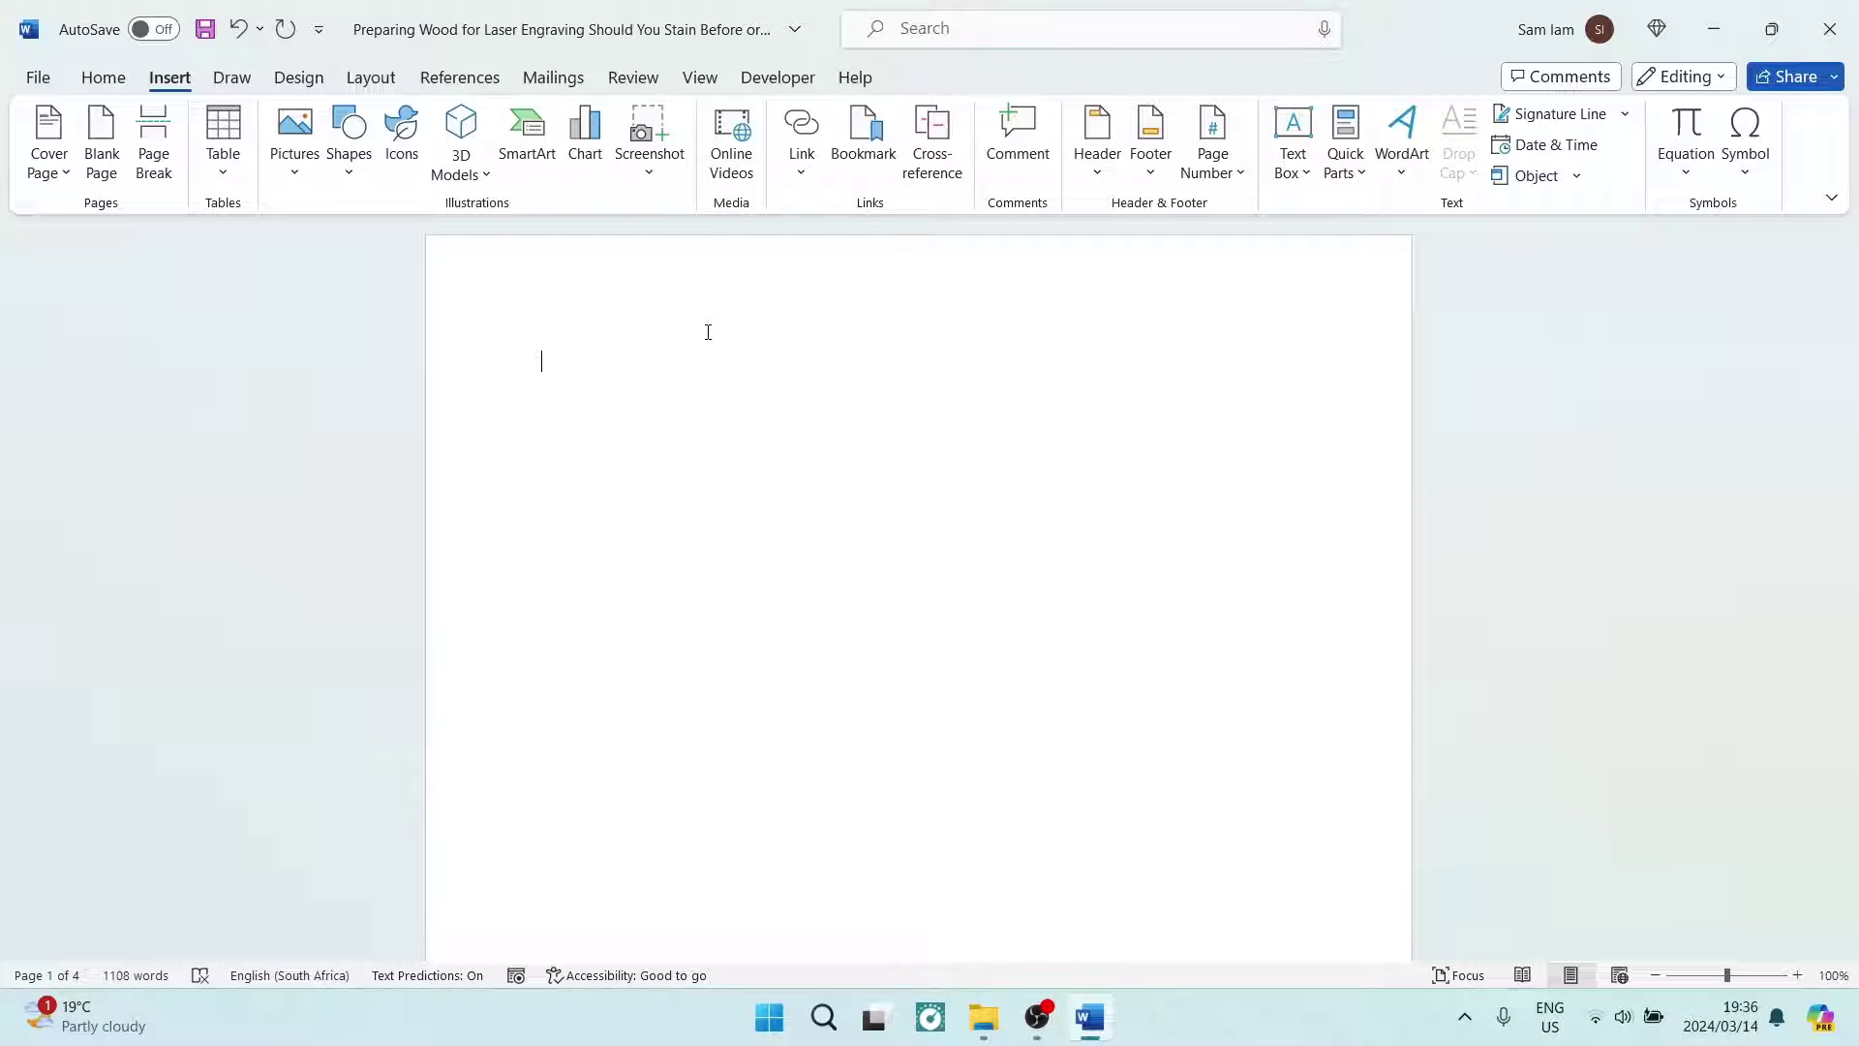
# - Open the Insert Index dialog with right-aligned page numbers and a dashed tab leader
pyautogui.click(459, 79)
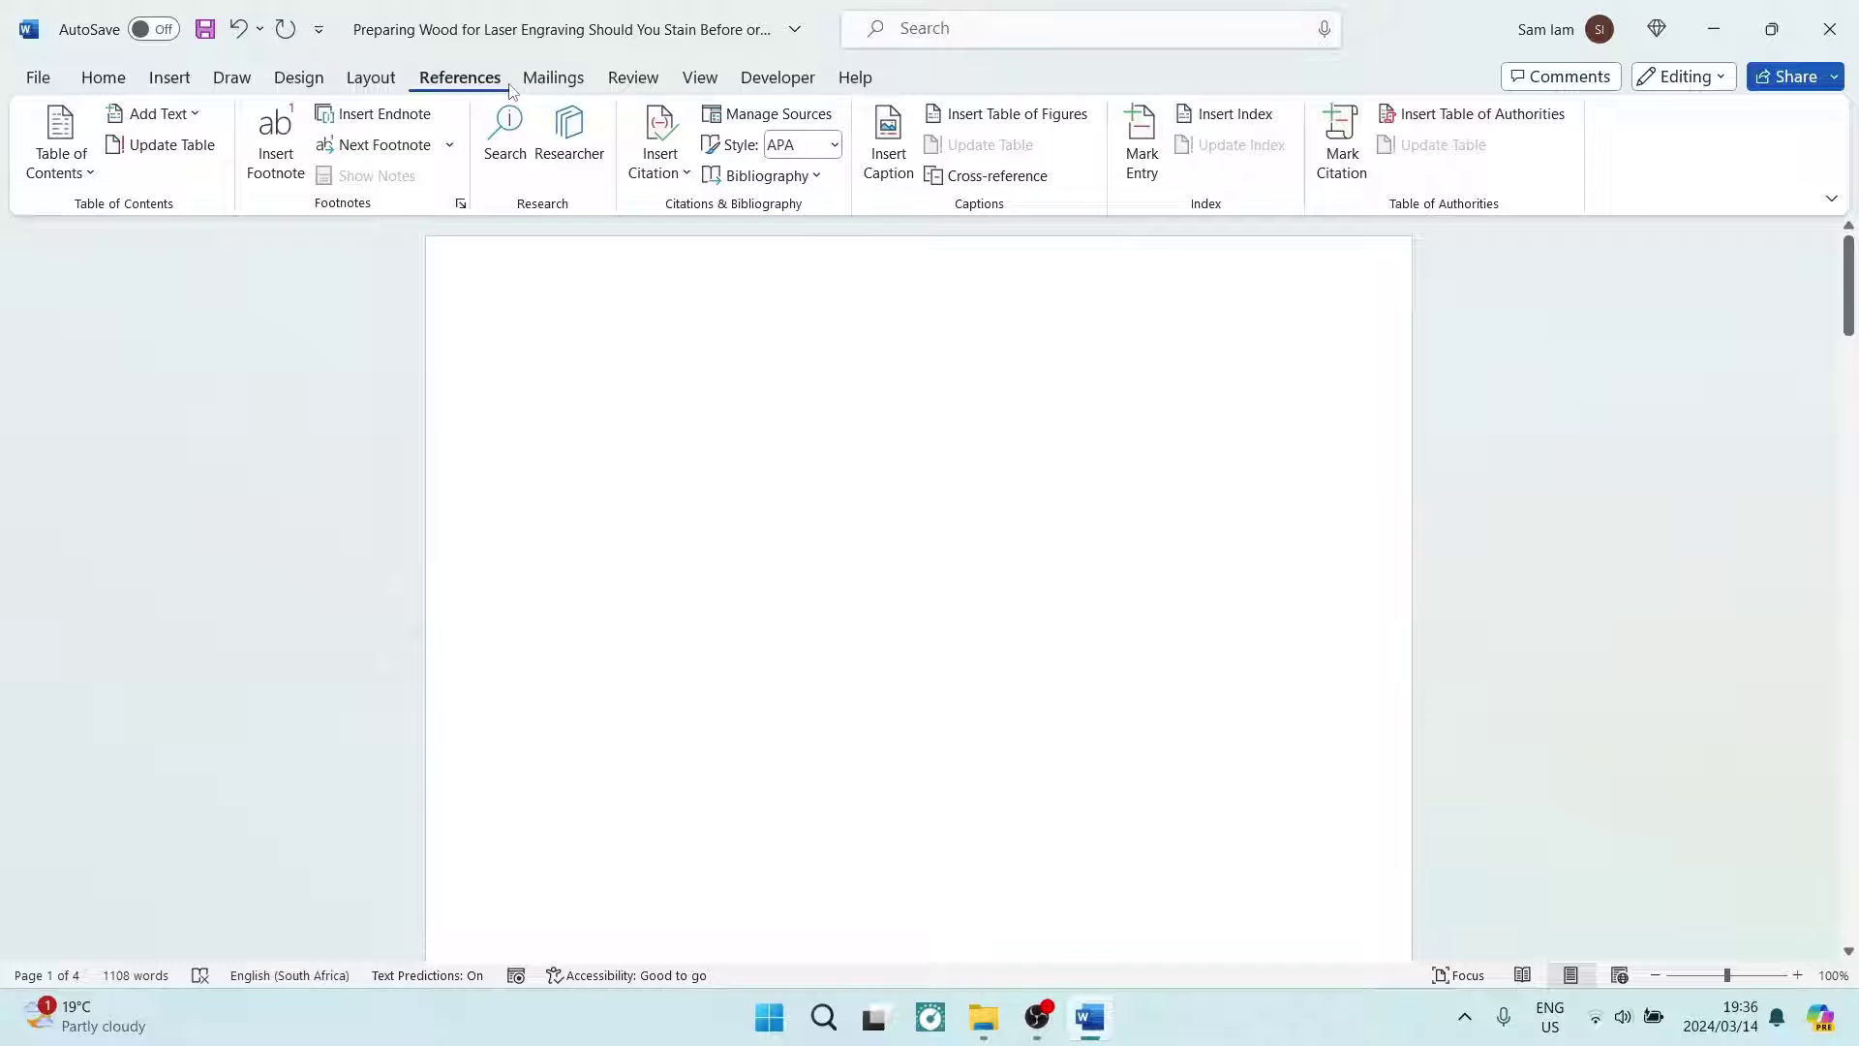
pyautogui.click(1225, 122)
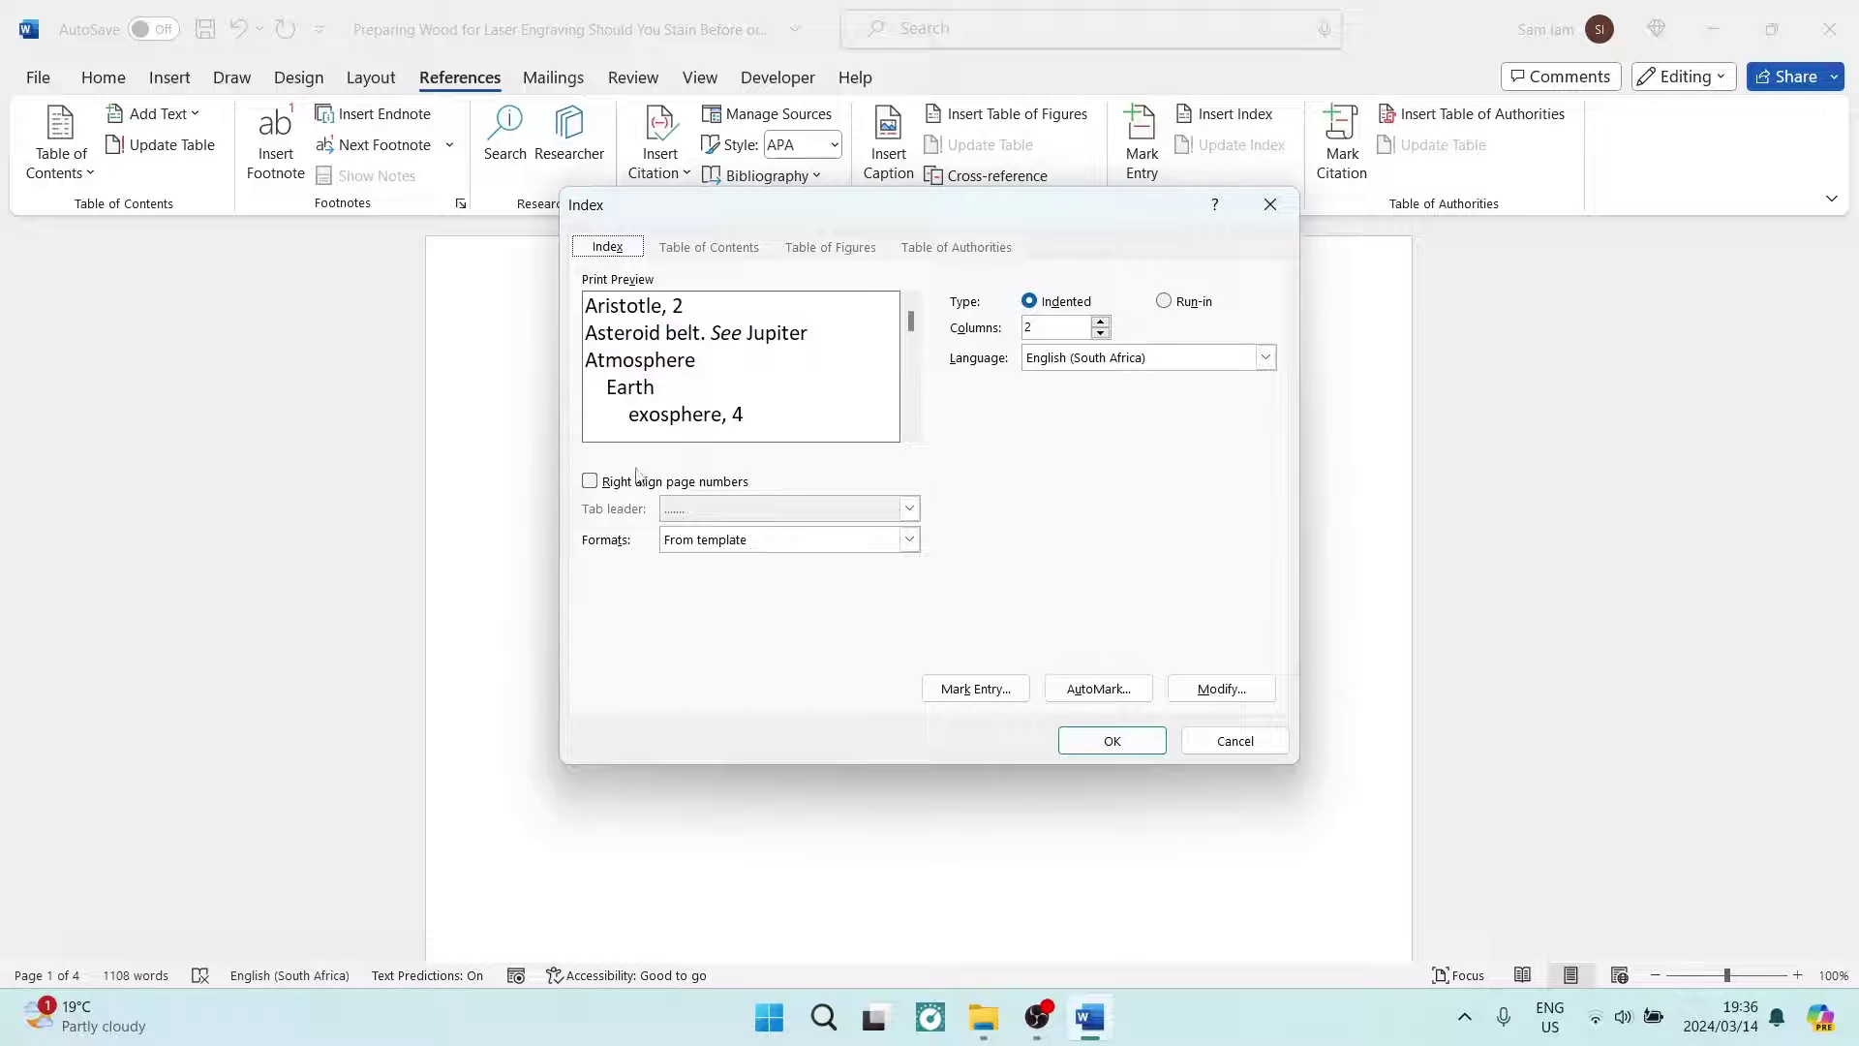
pyautogui.click(591, 481)
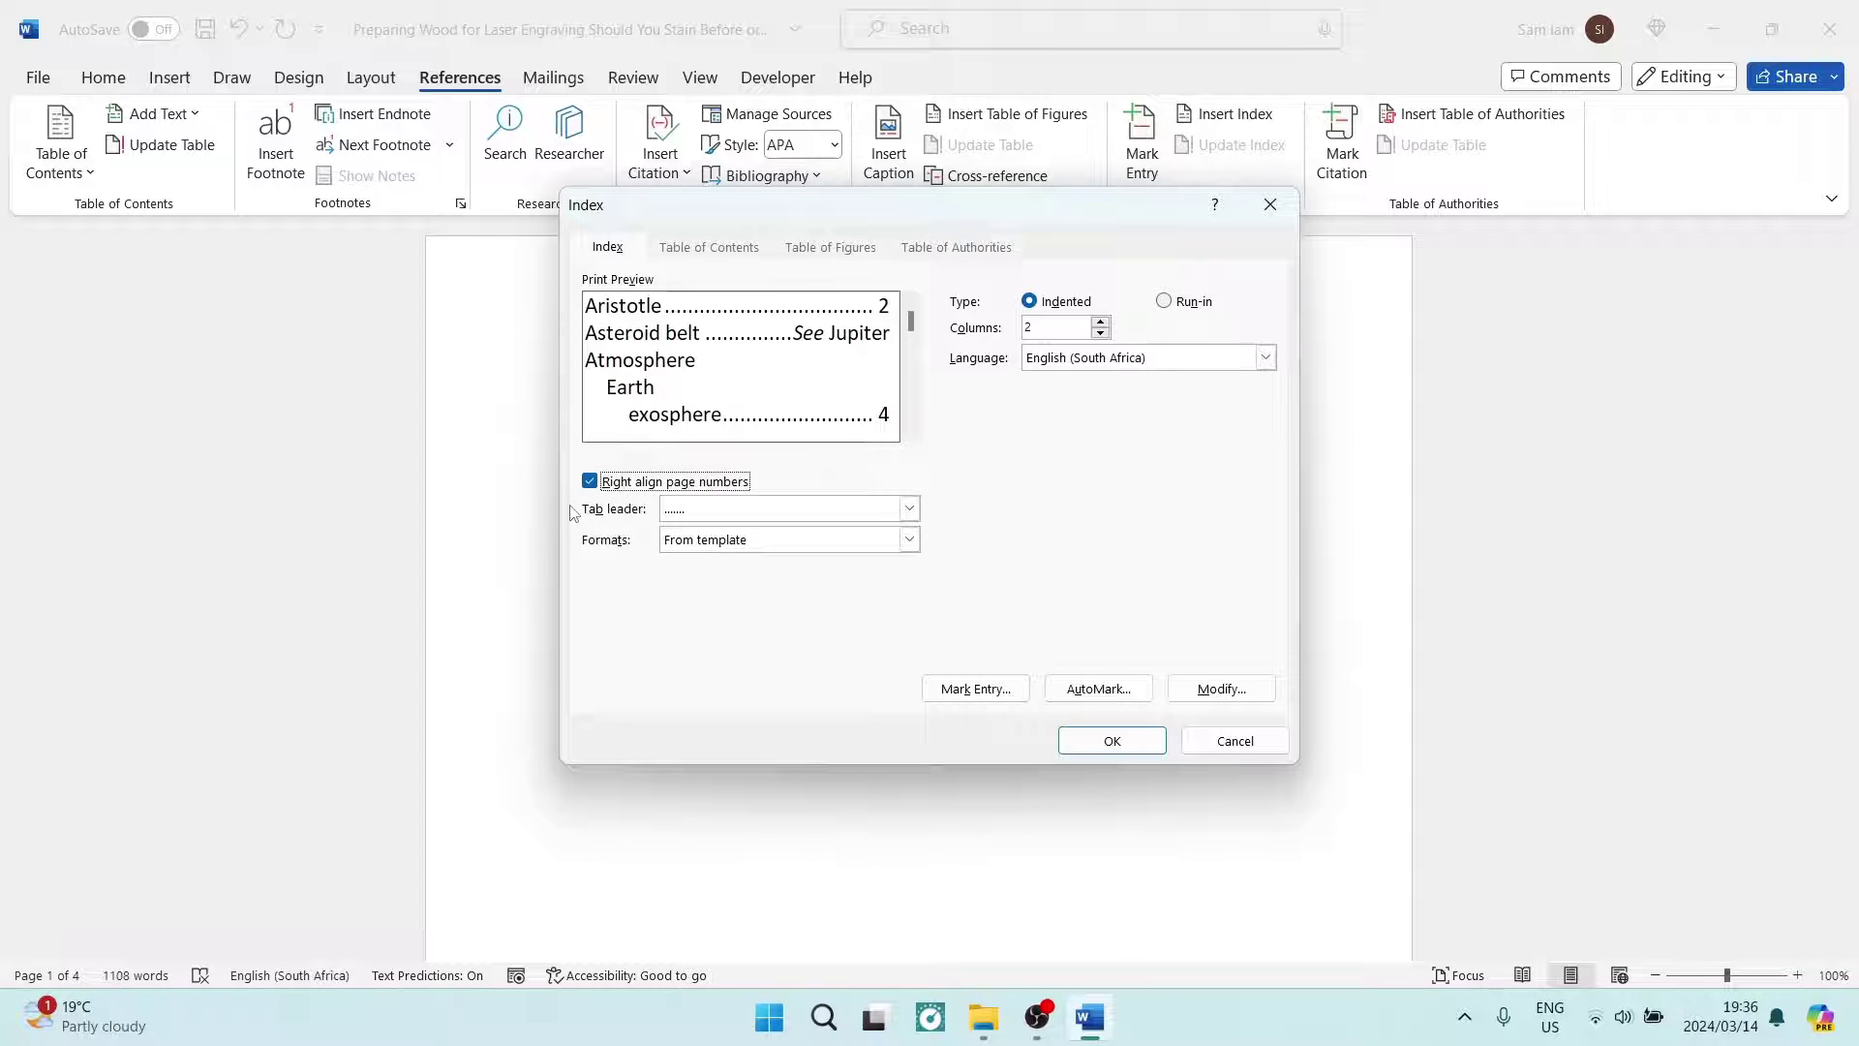
pyautogui.click(909, 509)
pyautogui.click(746, 565)
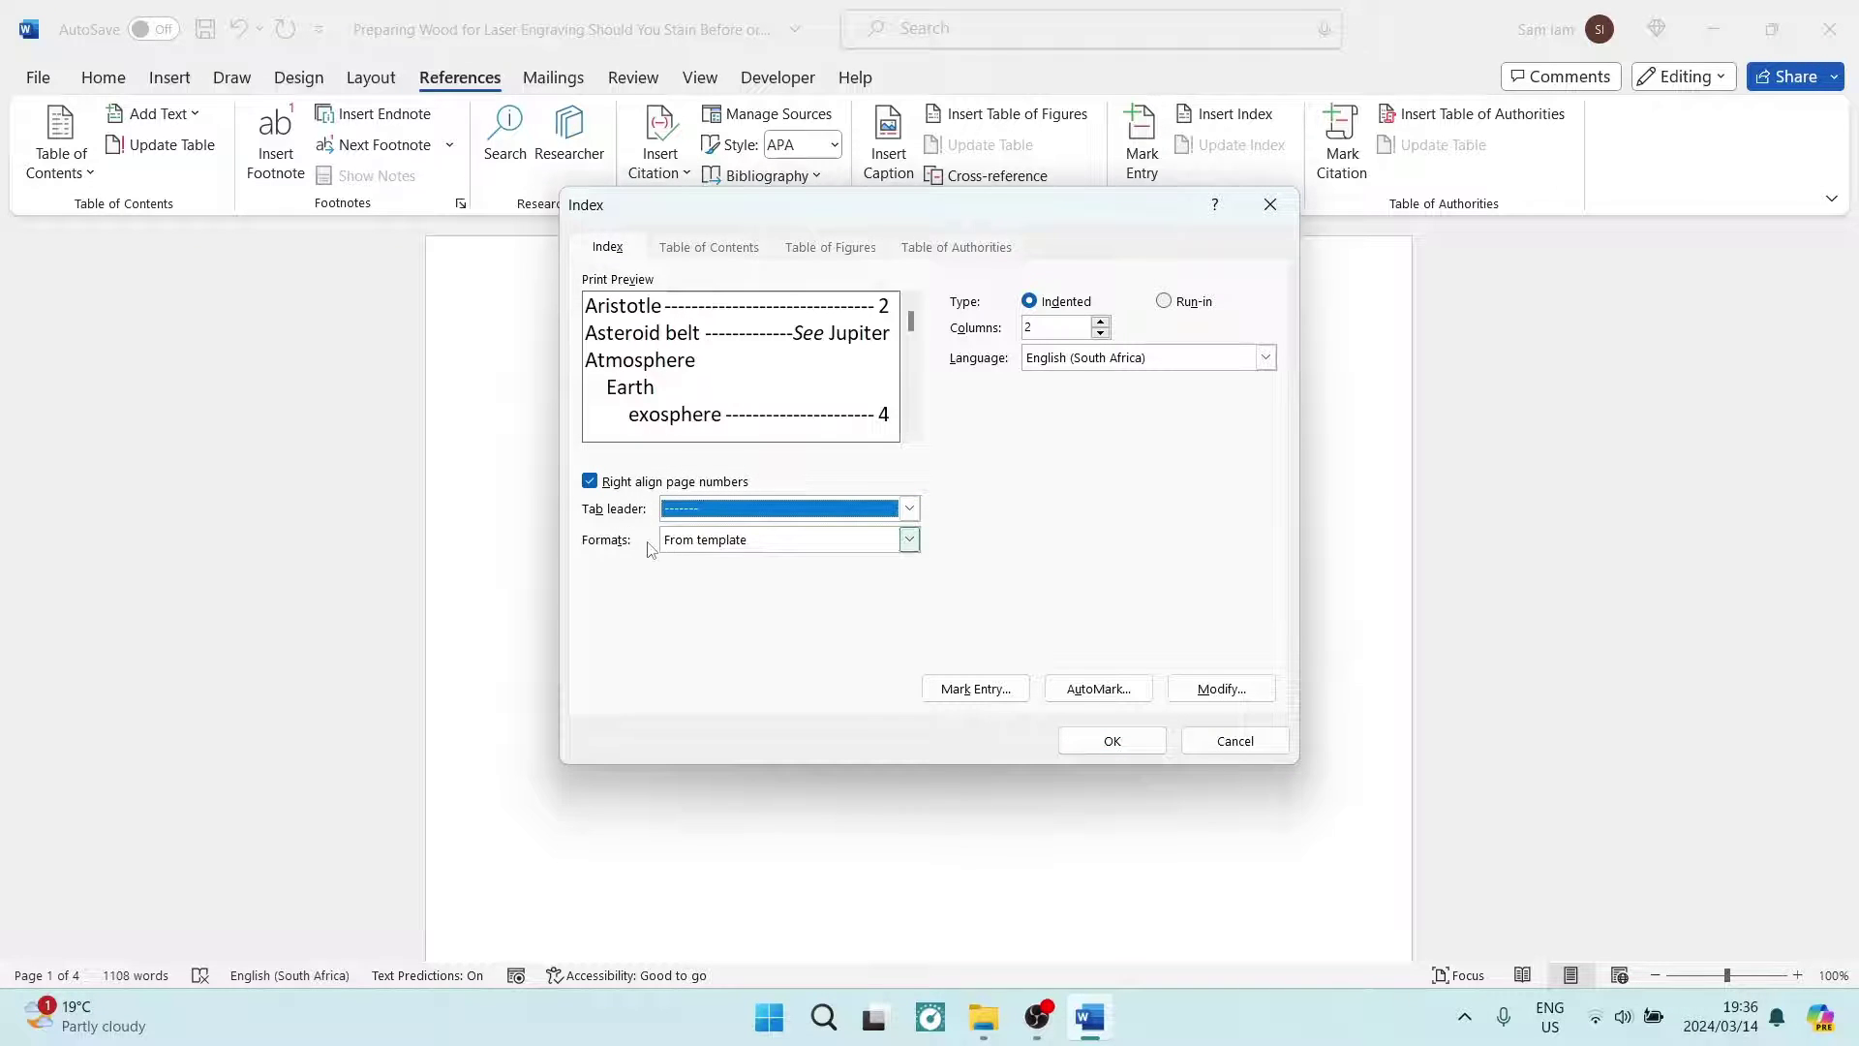
# - Preview Classic, Fancy and Modern formats, then settle on From template, right-aligned, dashed leader
pyautogui.click(909, 539)
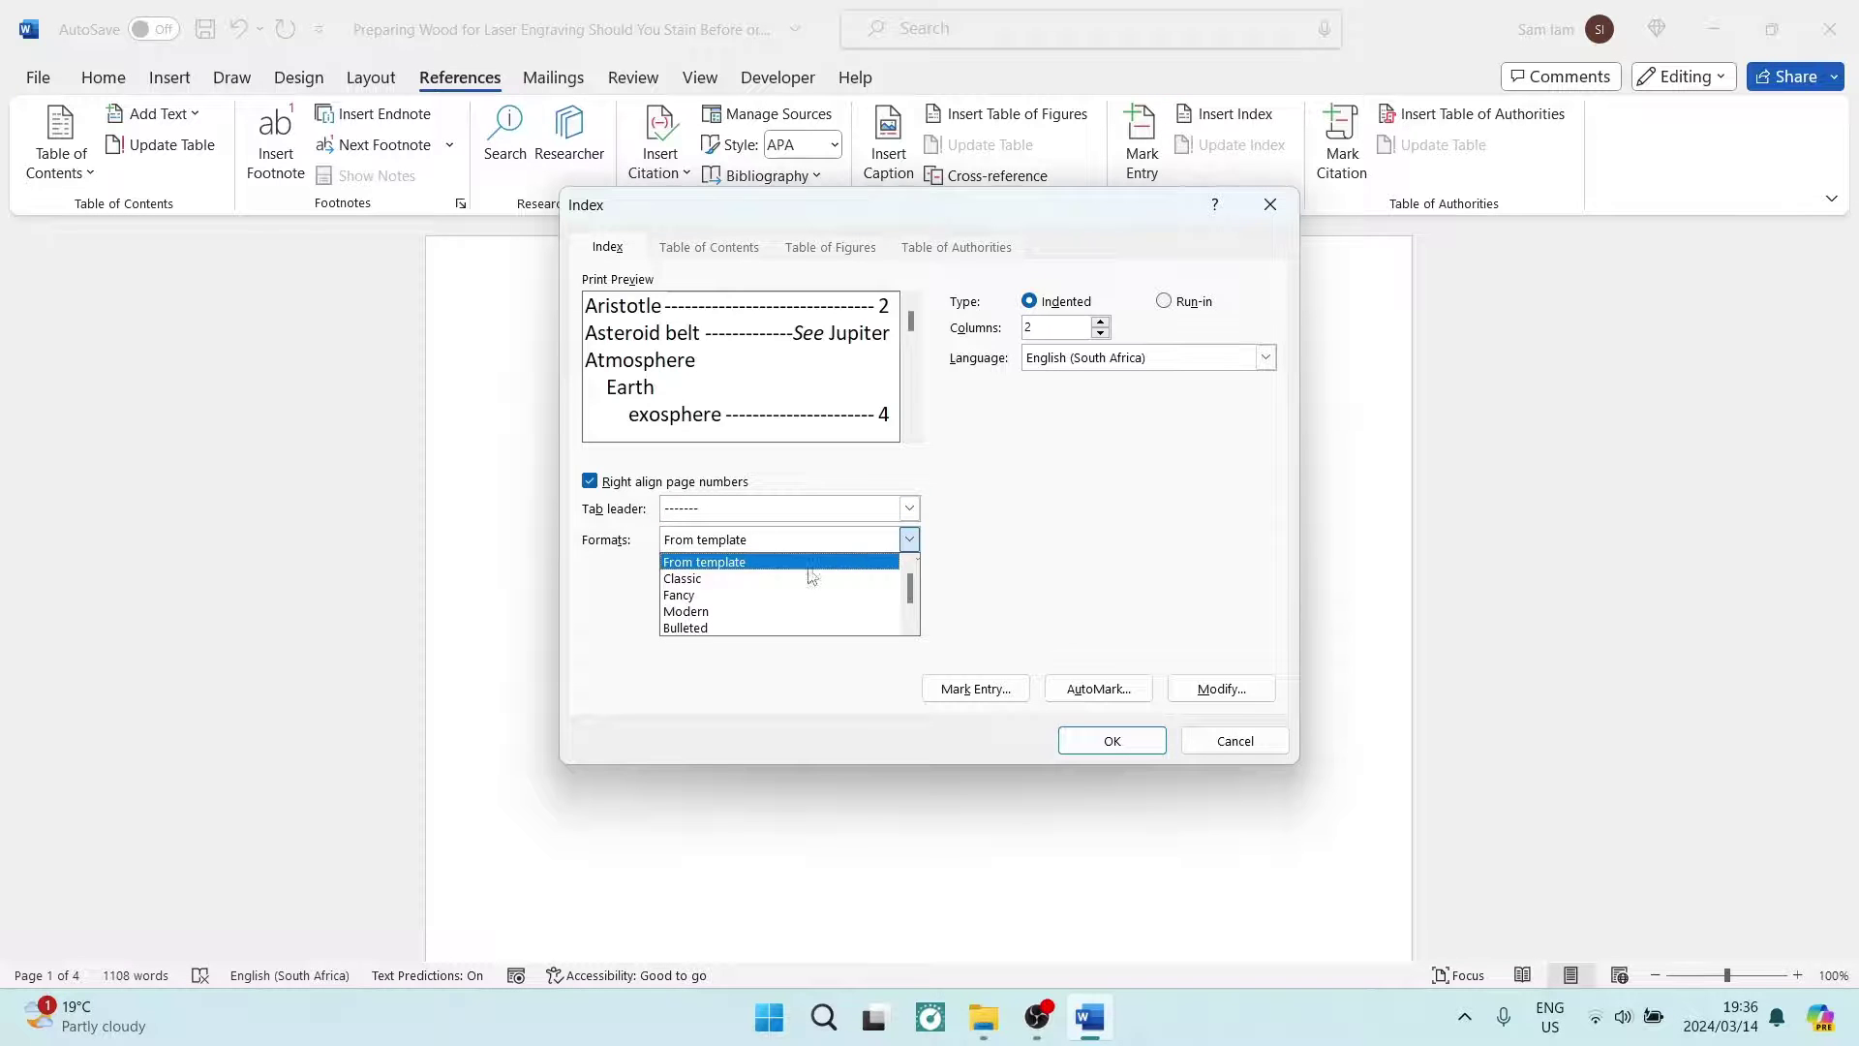
pyautogui.click(804, 579)
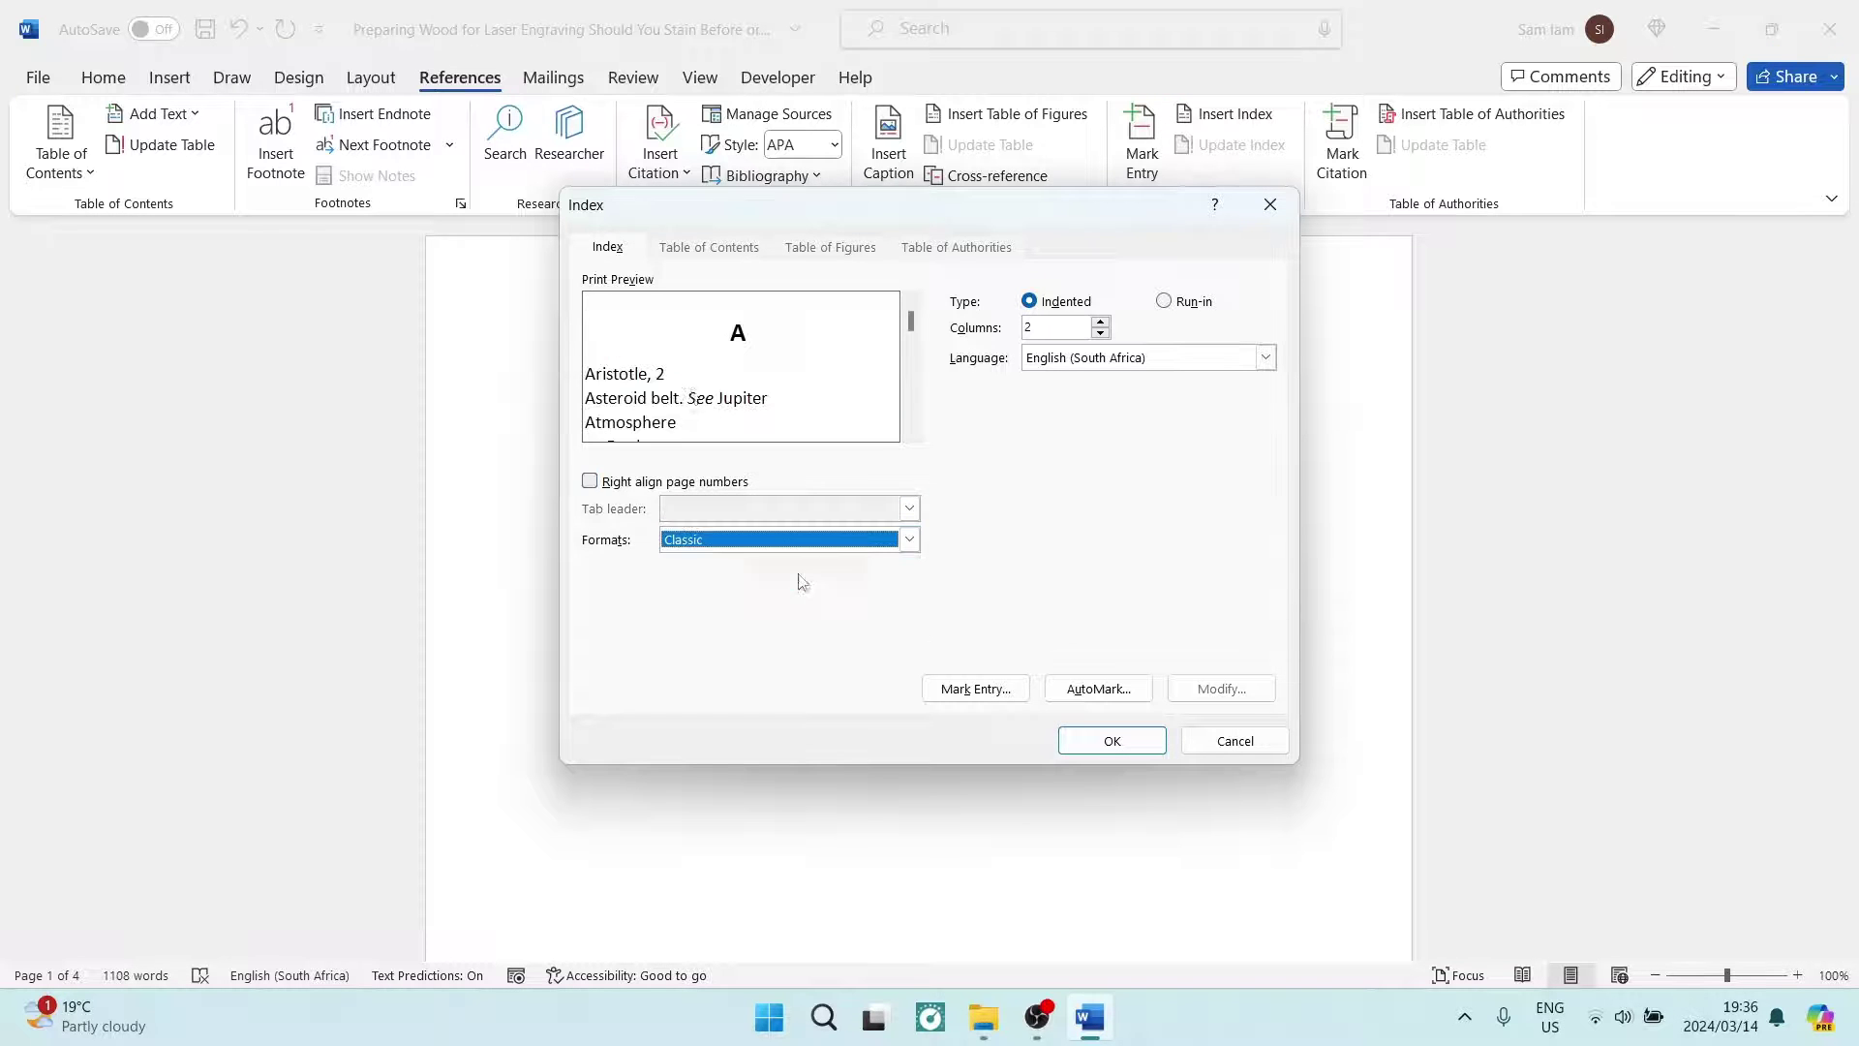
pyautogui.click(909, 539)
pyautogui.click(752, 593)
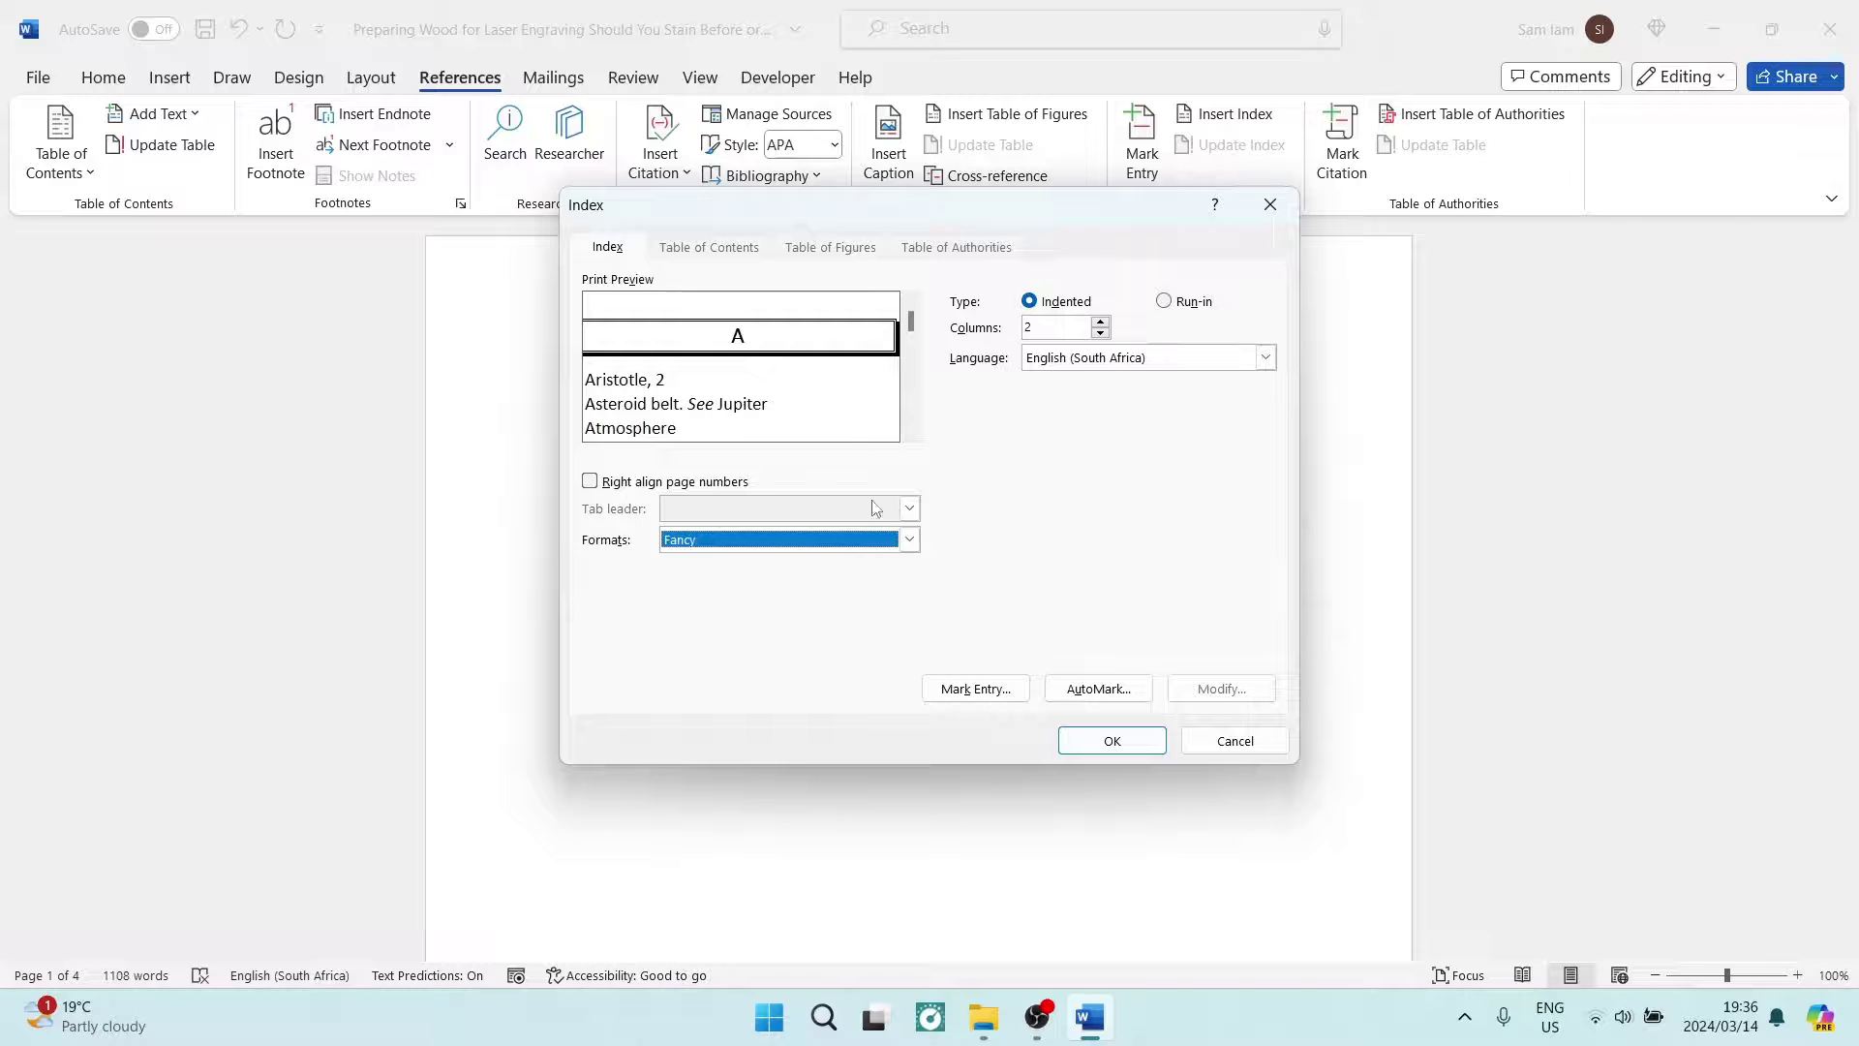
pyautogui.click(874, 540)
pyautogui.click(755, 611)
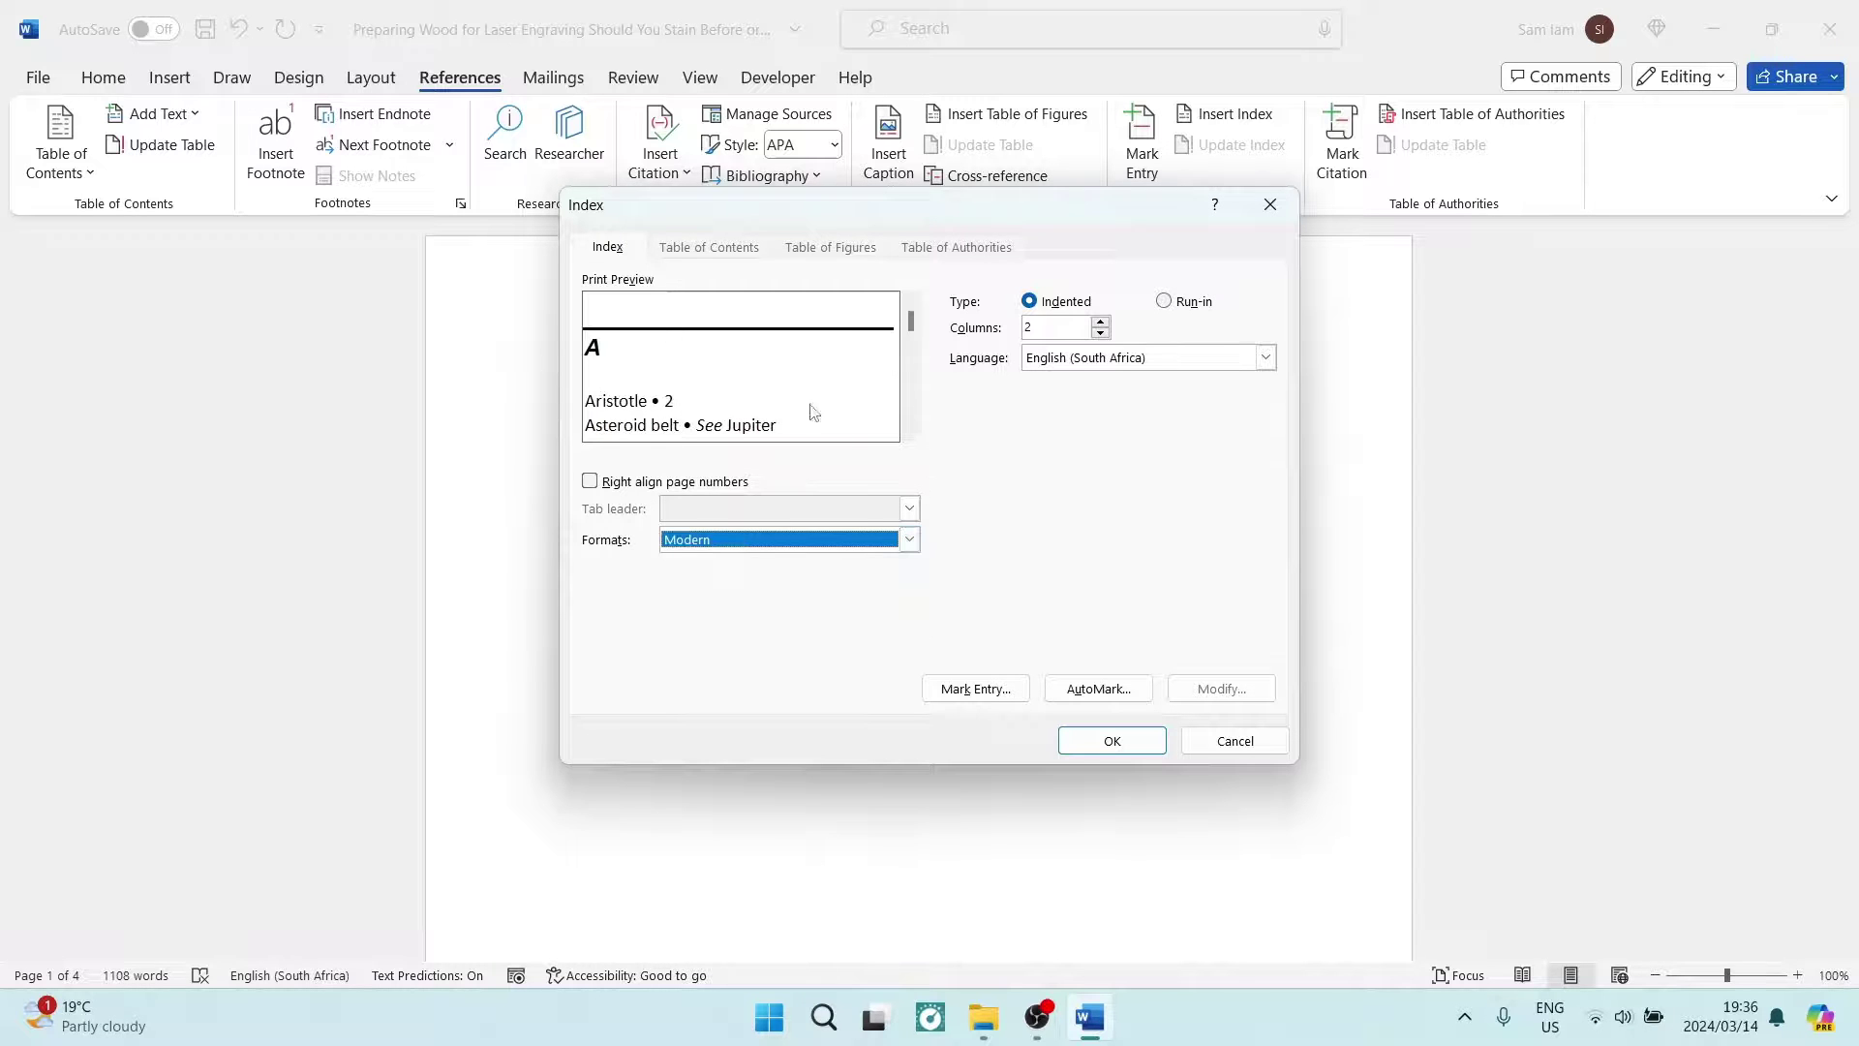
pyautogui.click(908, 541)
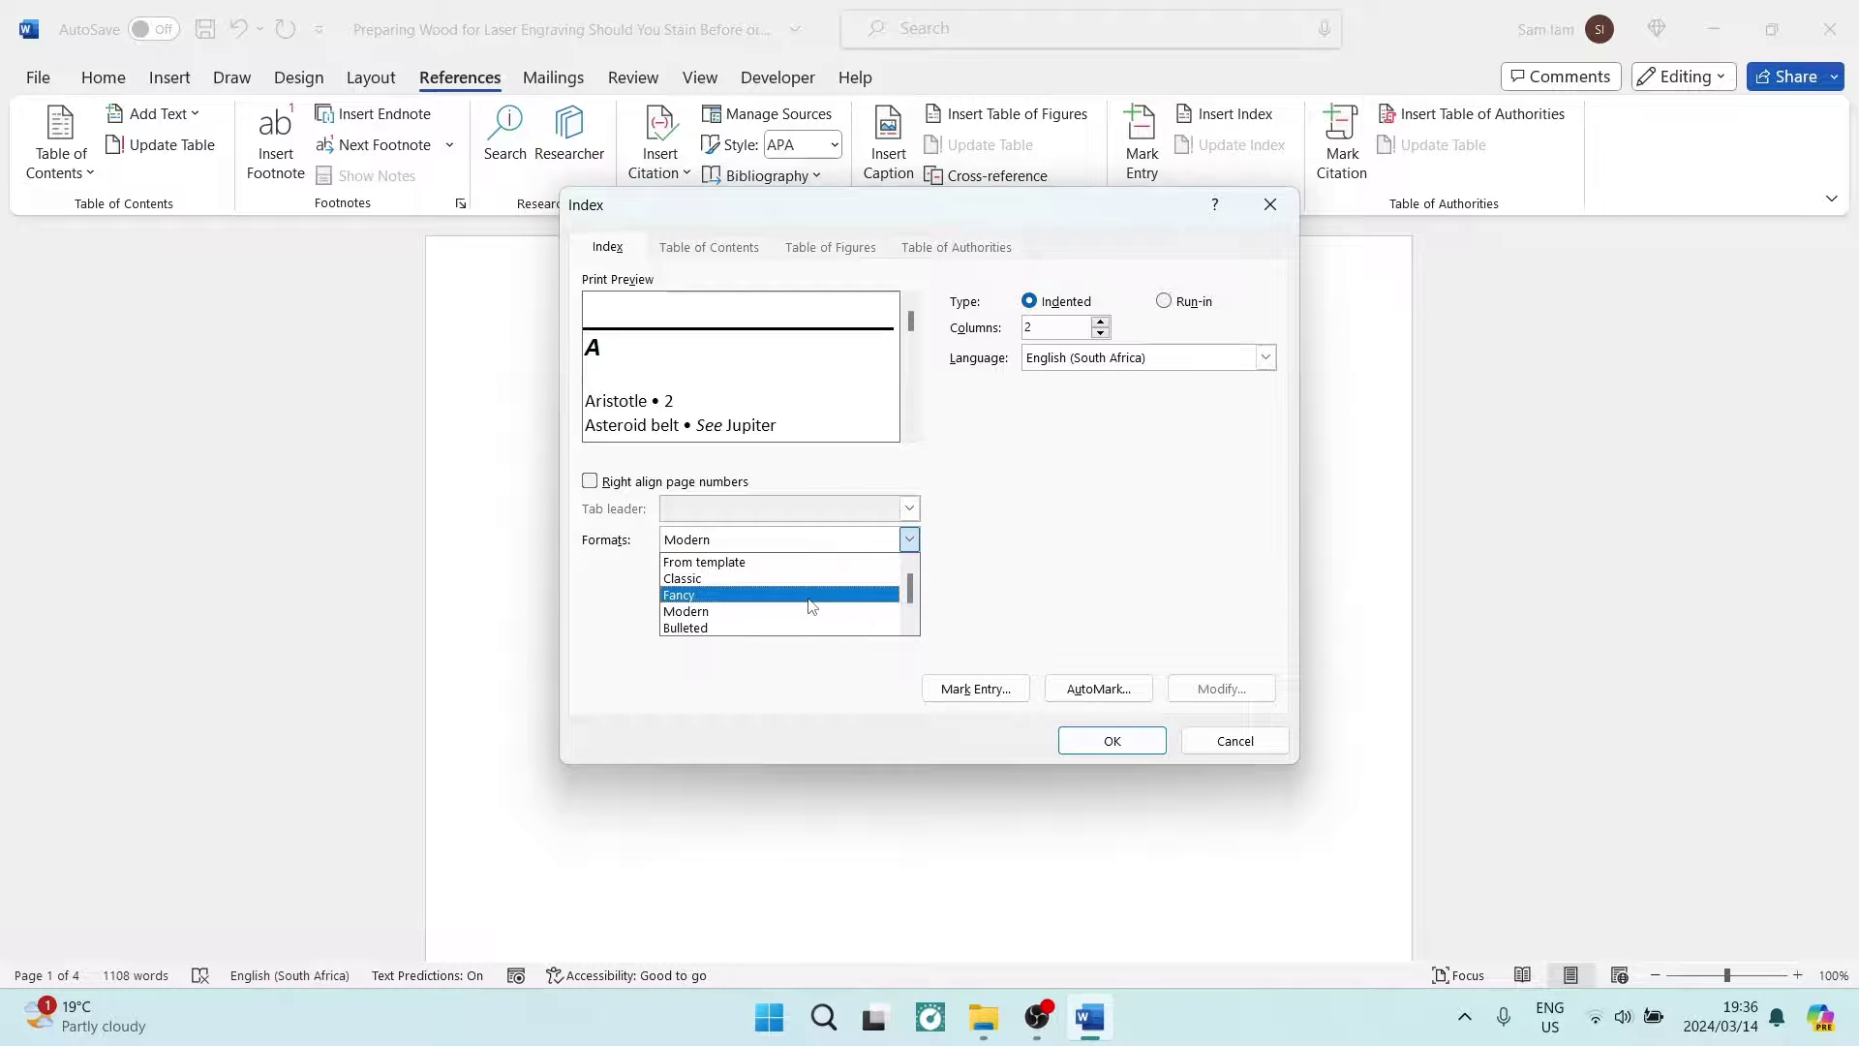
pyautogui.click(787, 570)
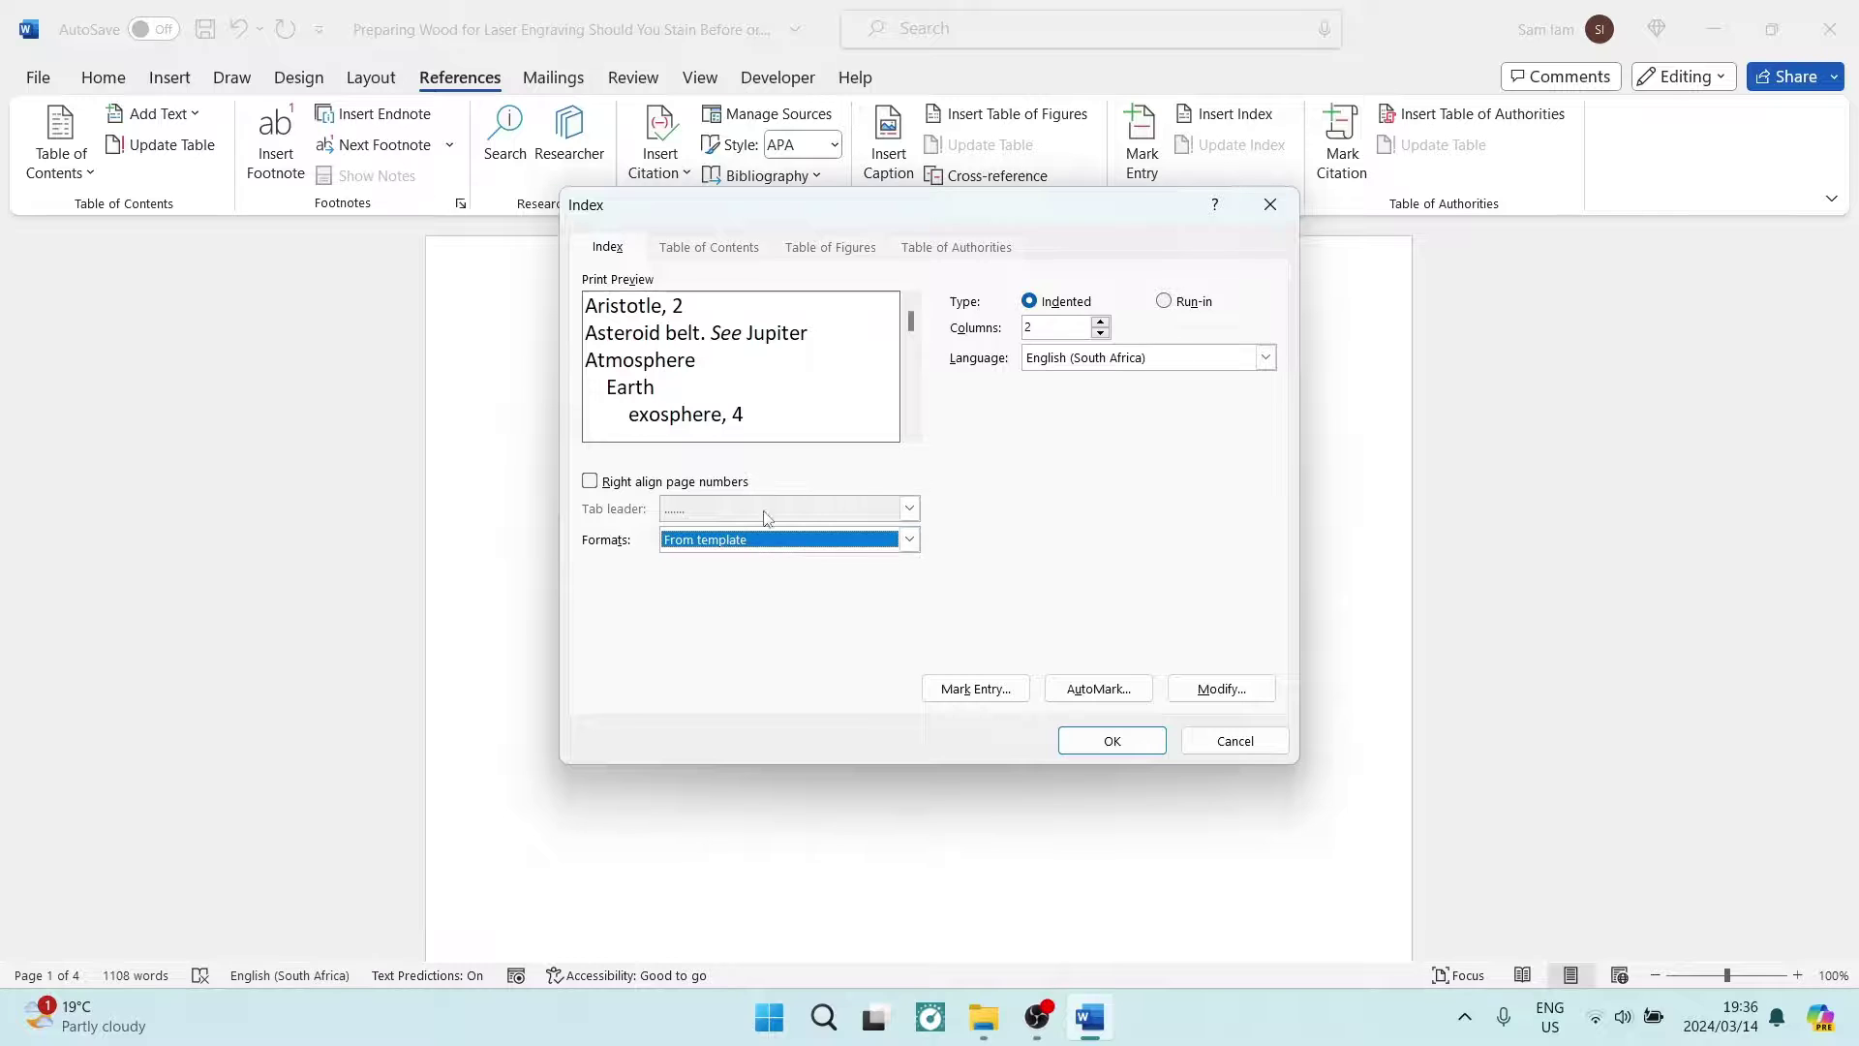
pyautogui.click(591, 482)
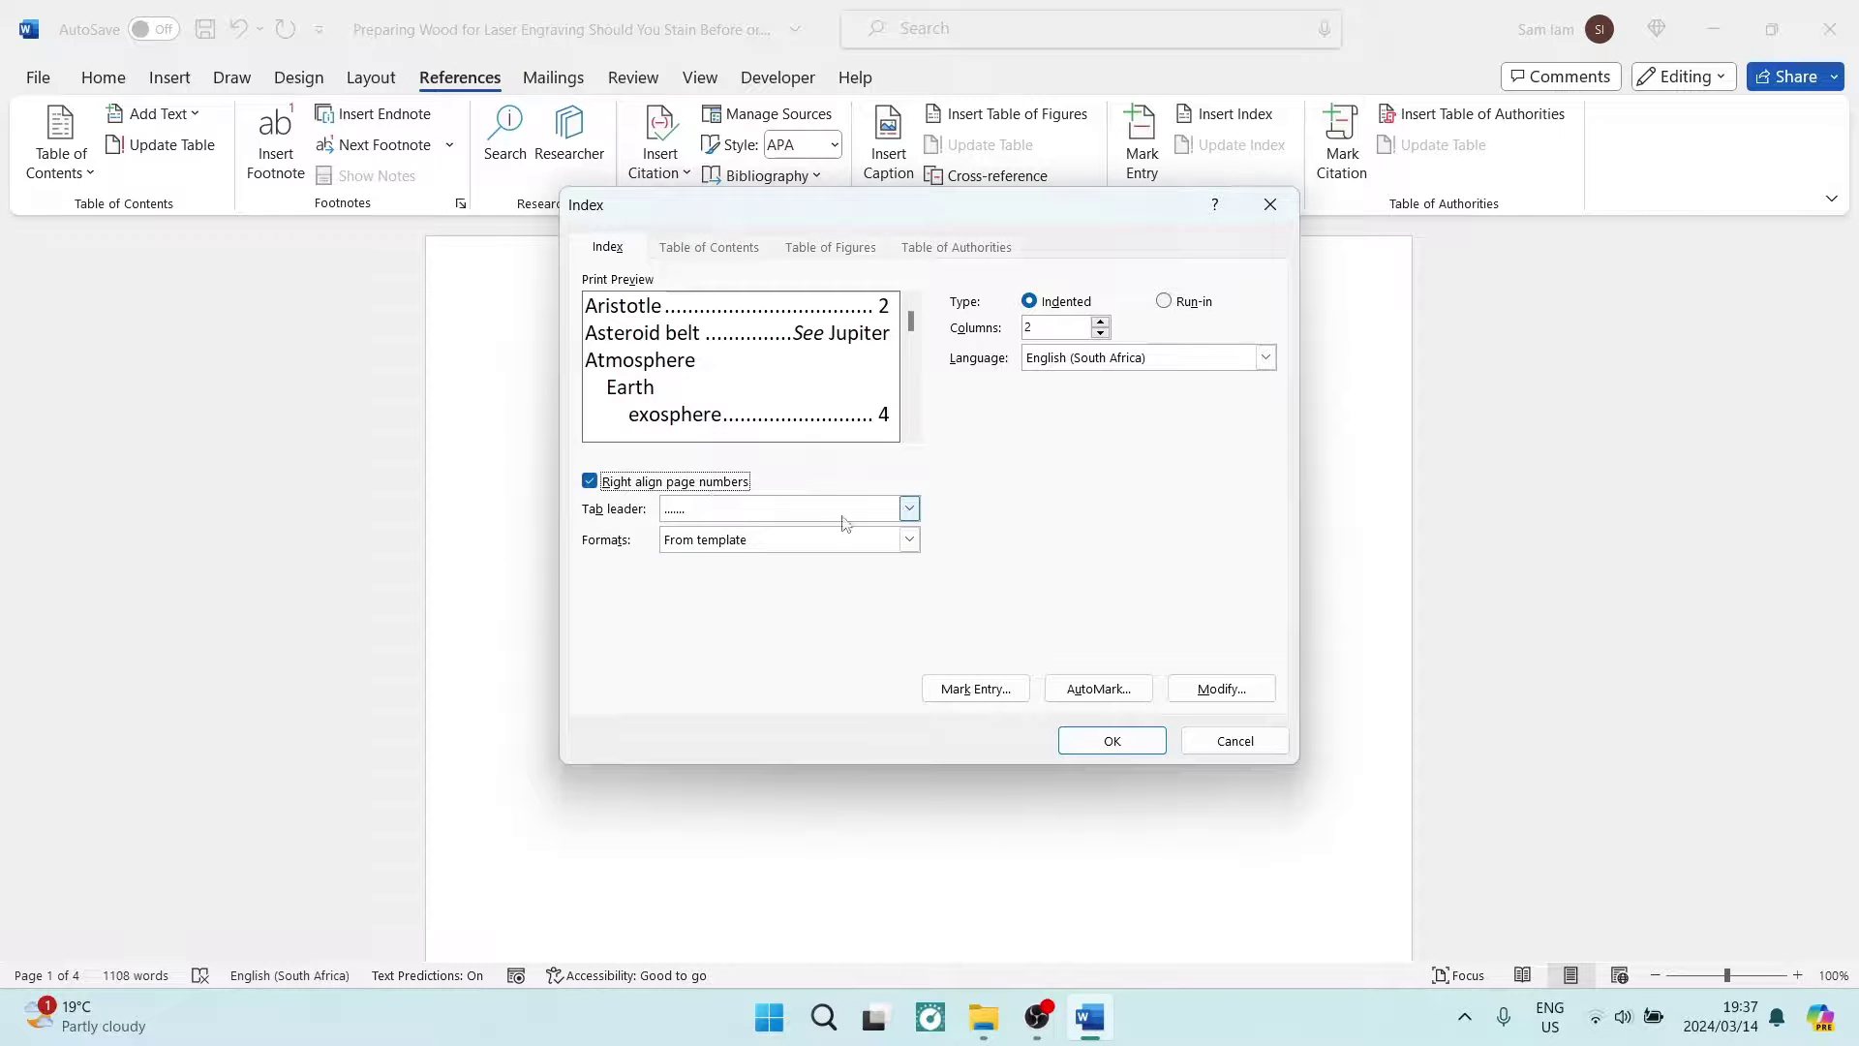
pyautogui.click(908, 509)
pyautogui.click(736, 560)
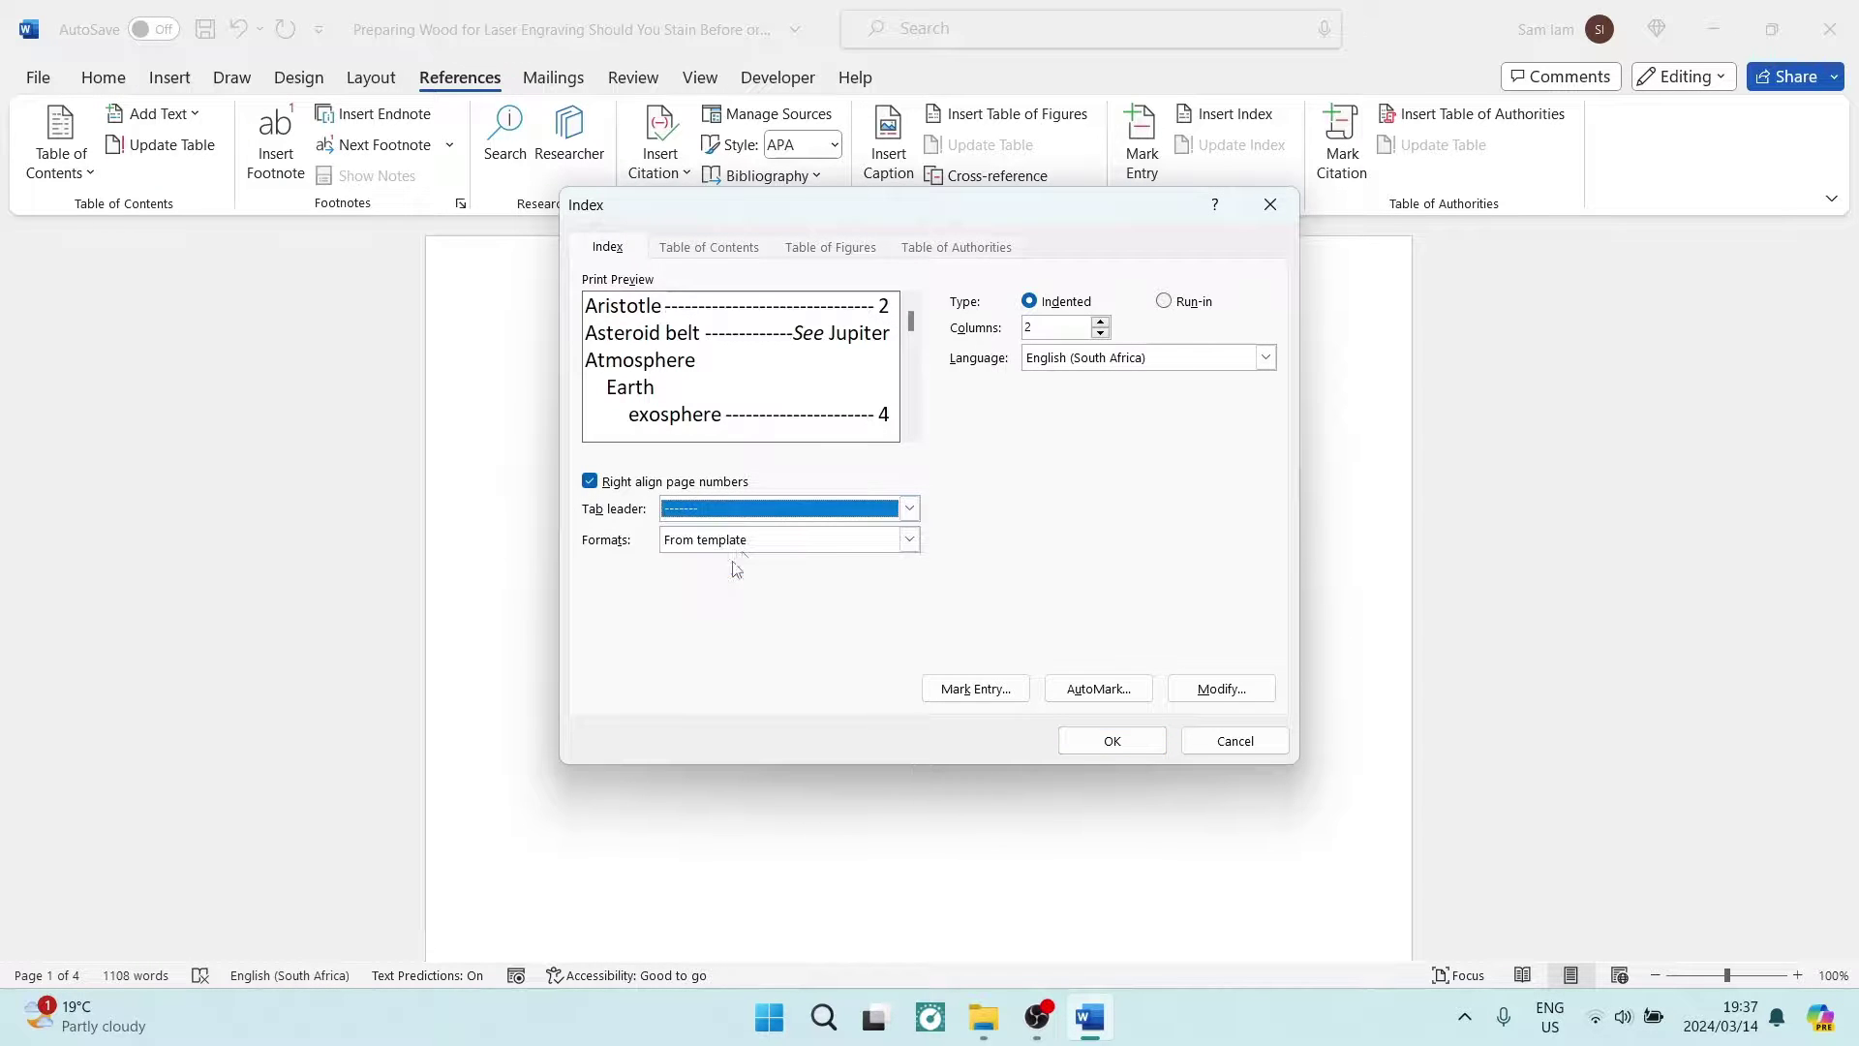
# - Insert the index on the blank page, showing Wood Laser Engraver (WLE) dashed to page 2
pyautogui.click(1114, 740)
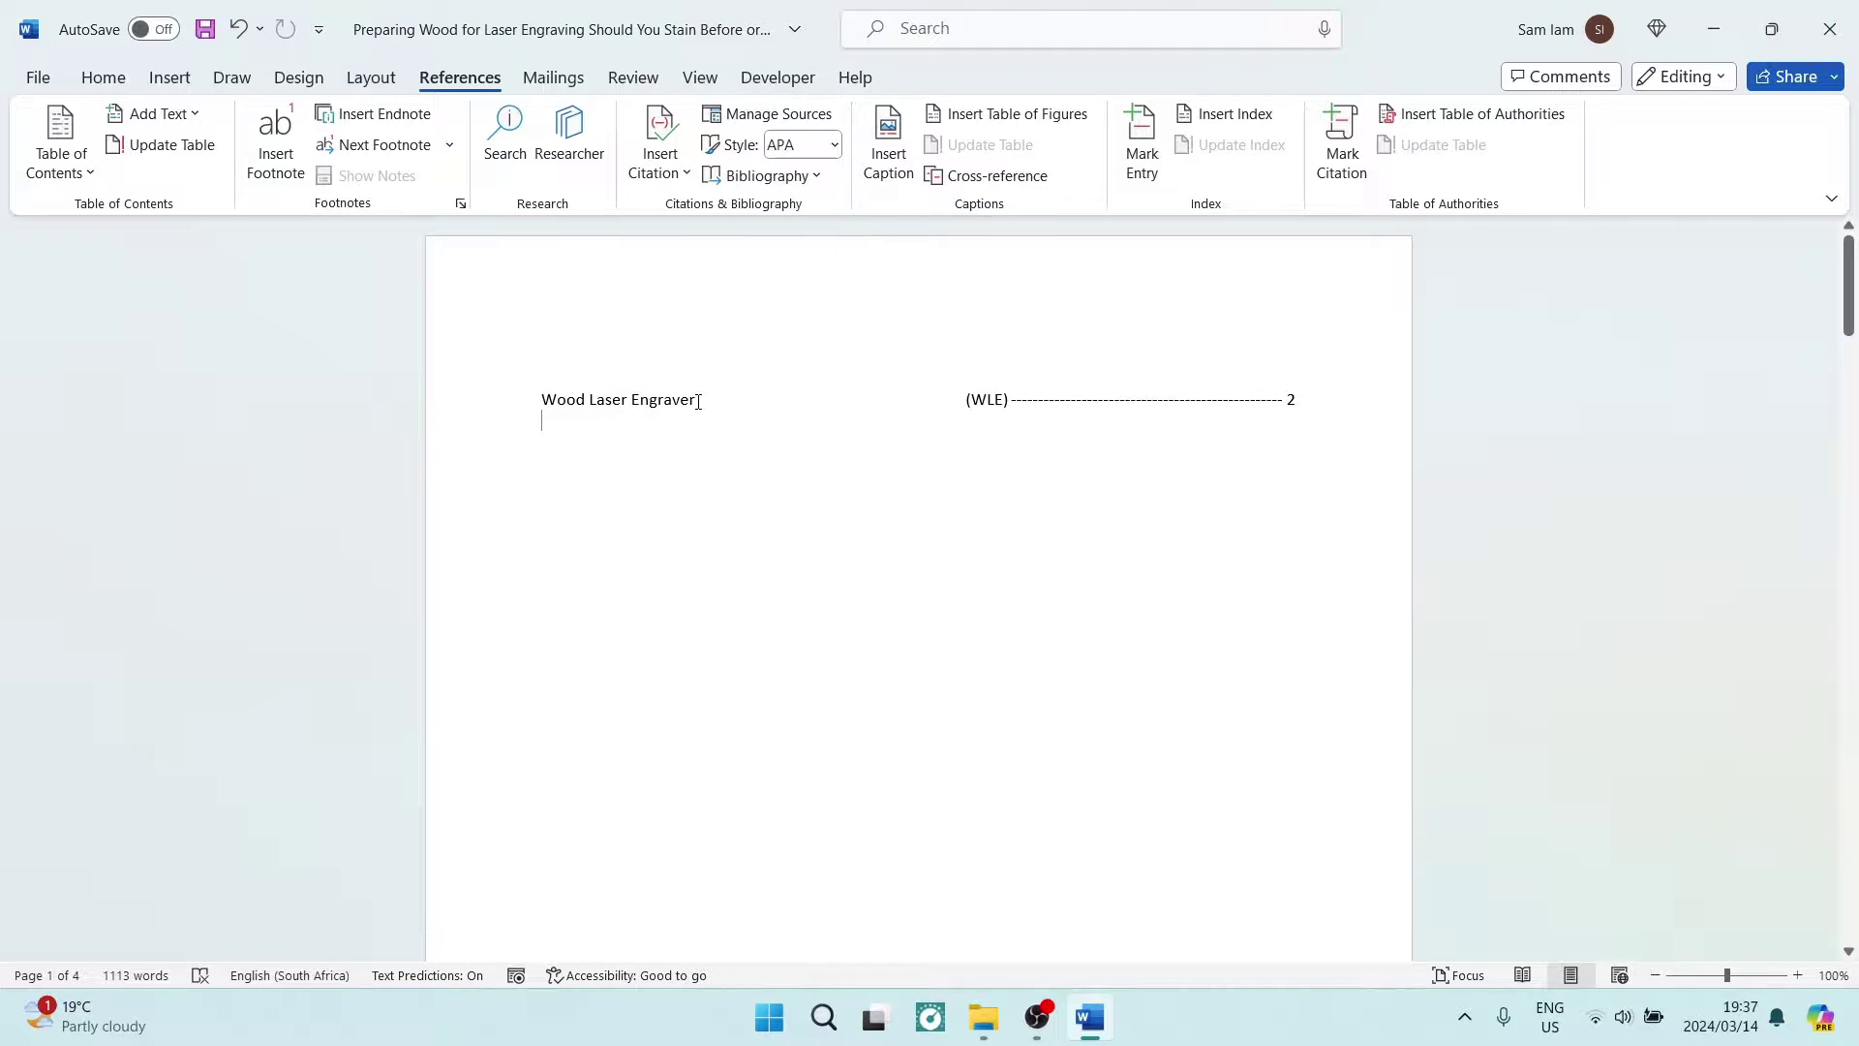
pyautogui.moveTo(698, 401); pyautogui.dragTo(487, 407)
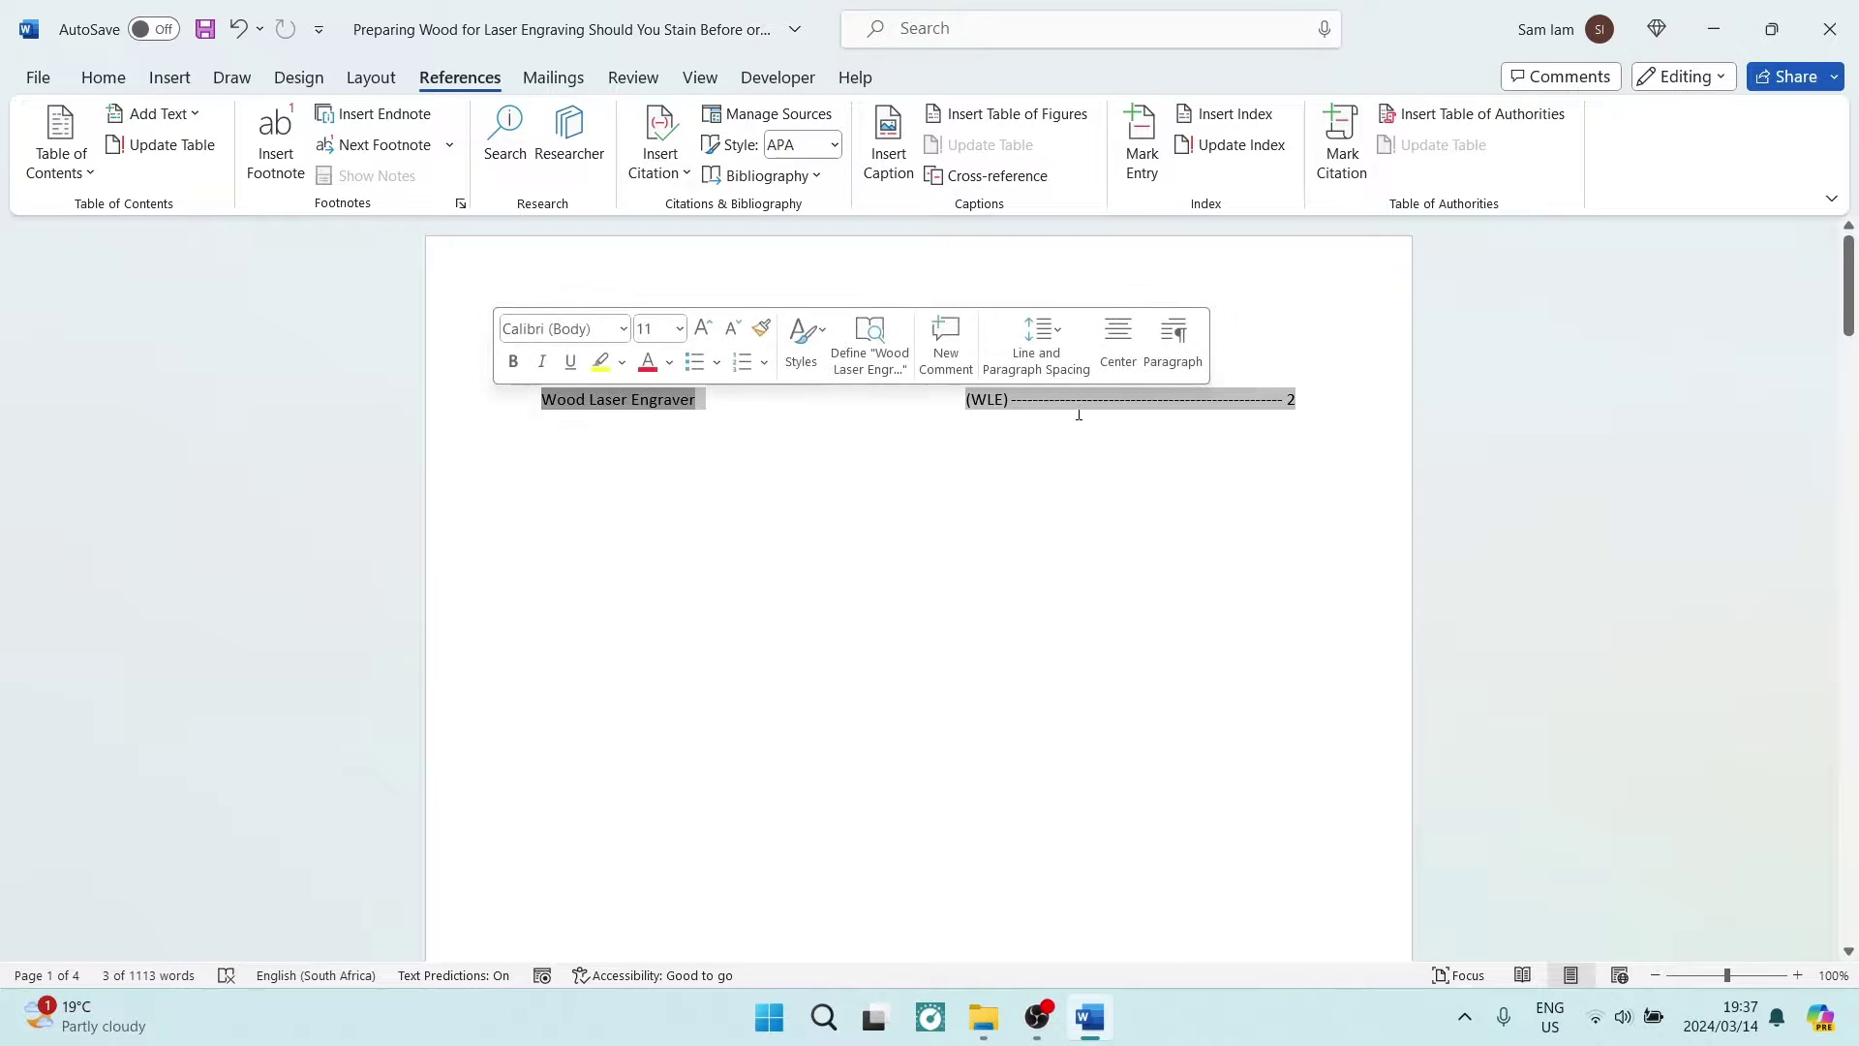
pyautogui.click(973, 411)
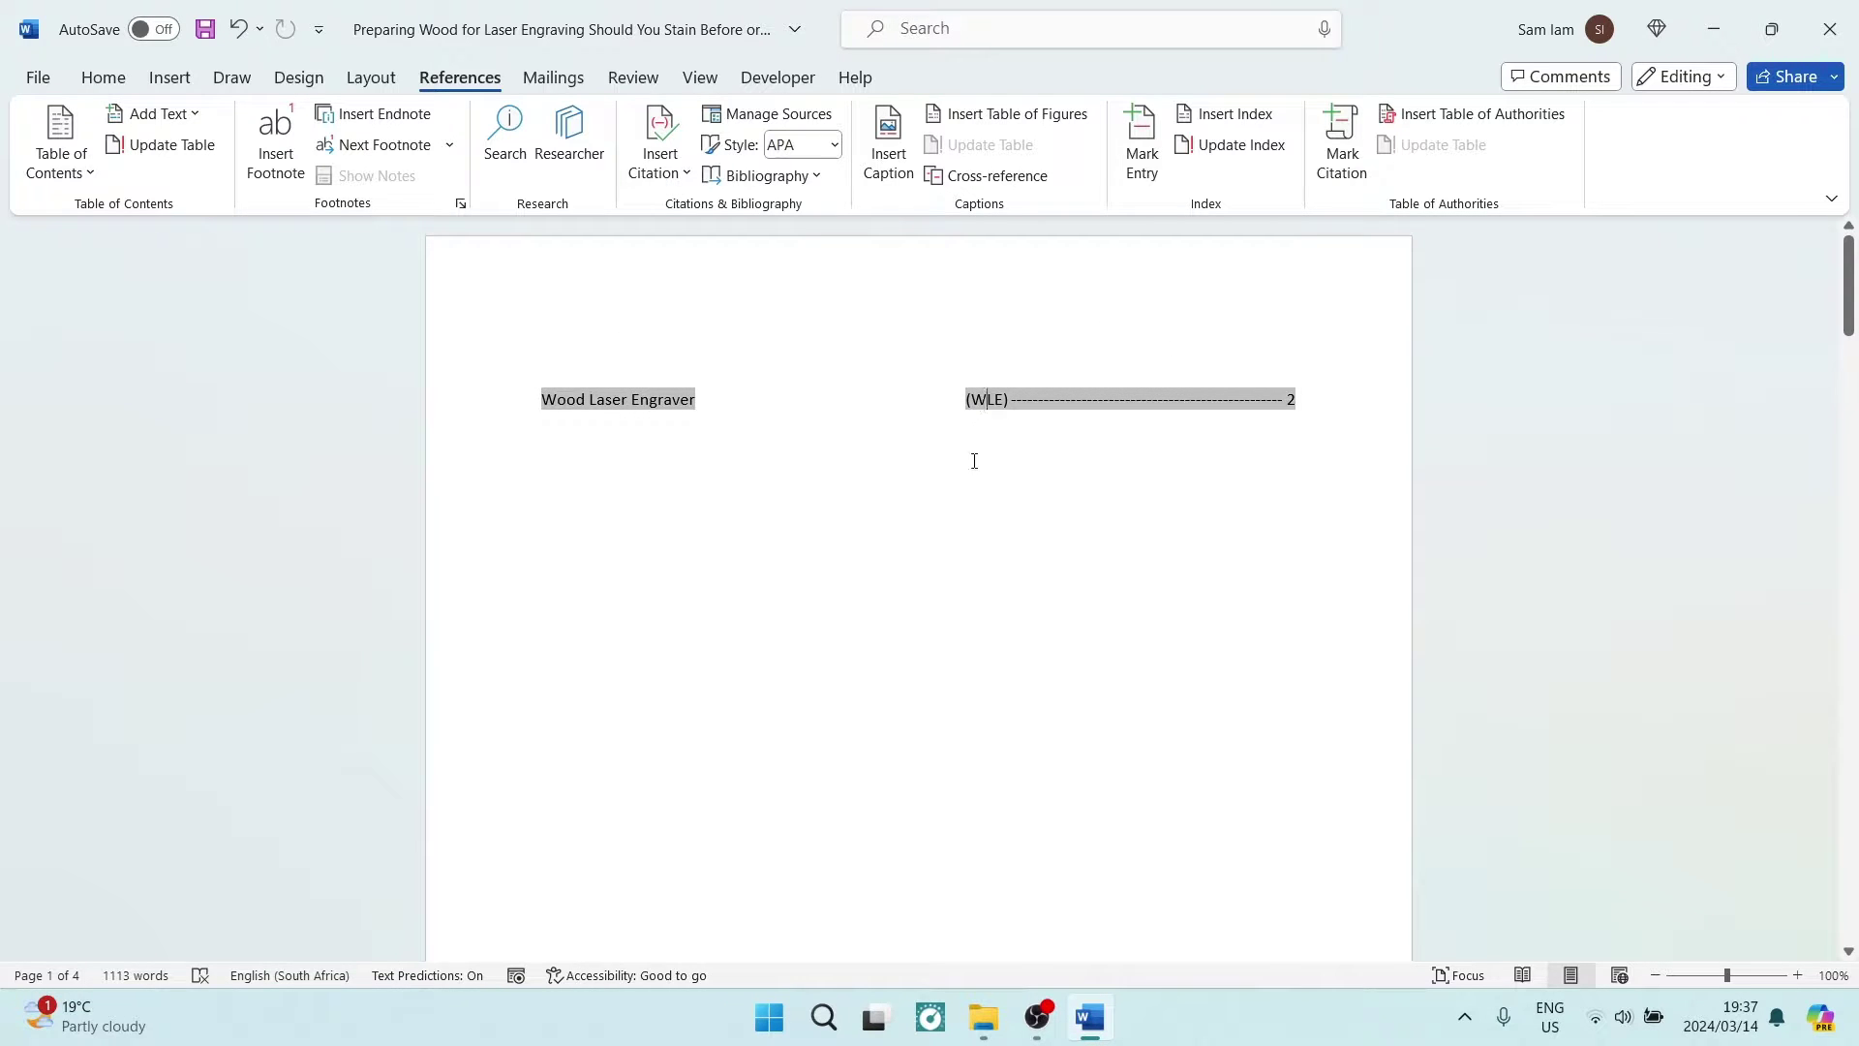